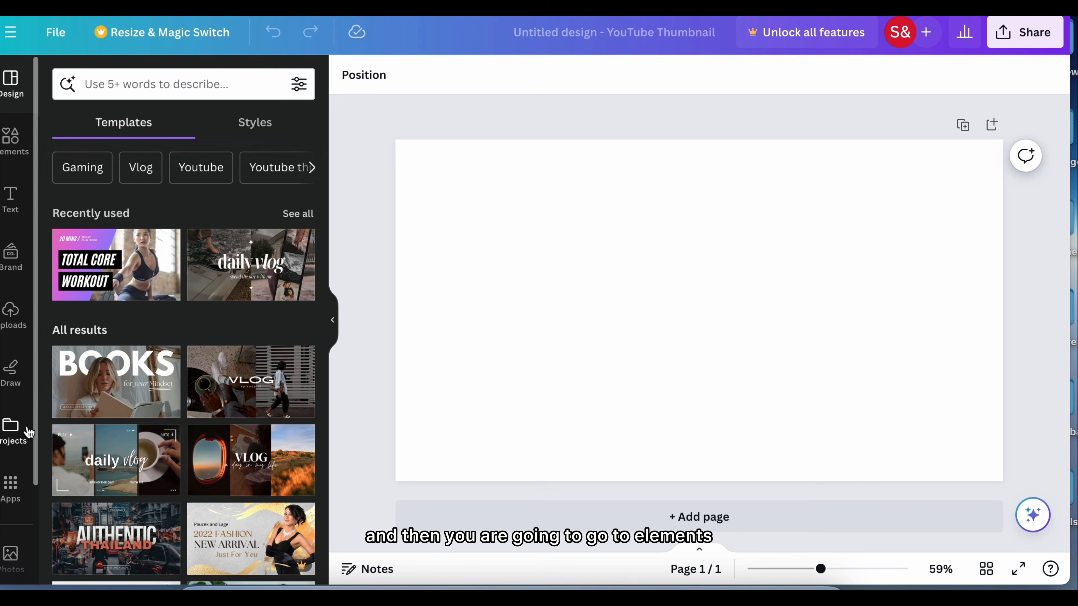
# Open the AI image generator from the design elements to create a custom image
pyautogui.click(16, 157)
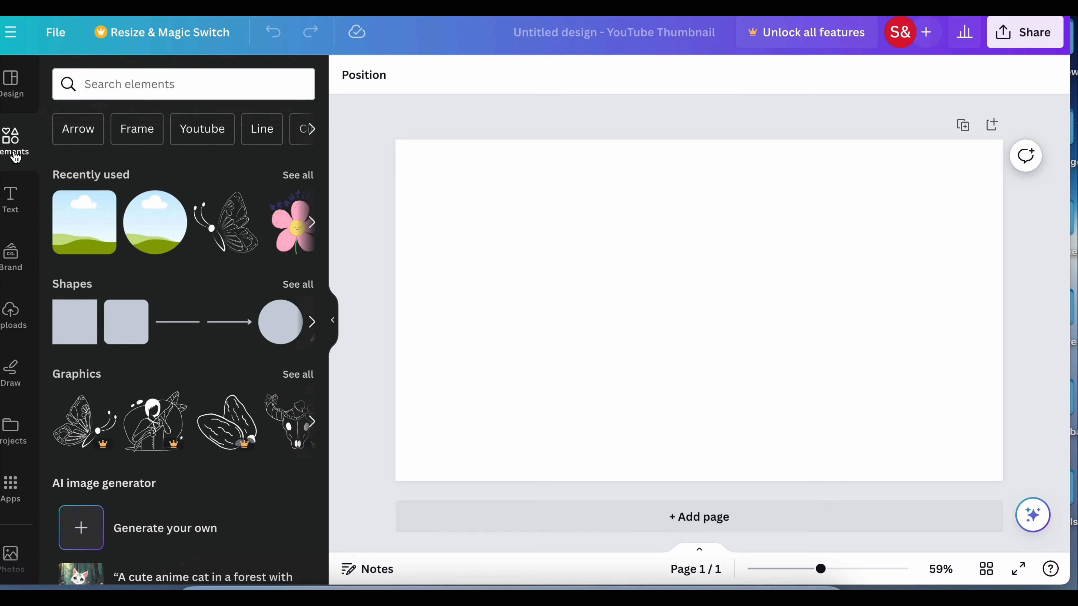
pyautogui.scroll(-3, 123, 445)
pyautogui.scroll(-1, 122, 446)
pyautogui.click(167, 352)
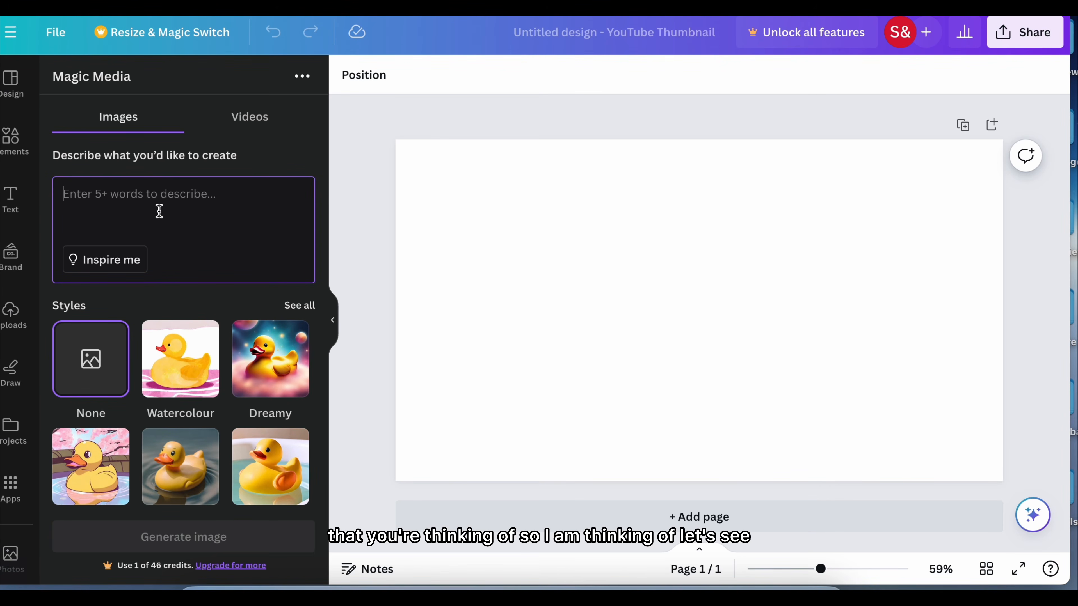
# Enter the image prompt "home office with desk, lamp, green plants, flowers"
pyautogui.write('home')
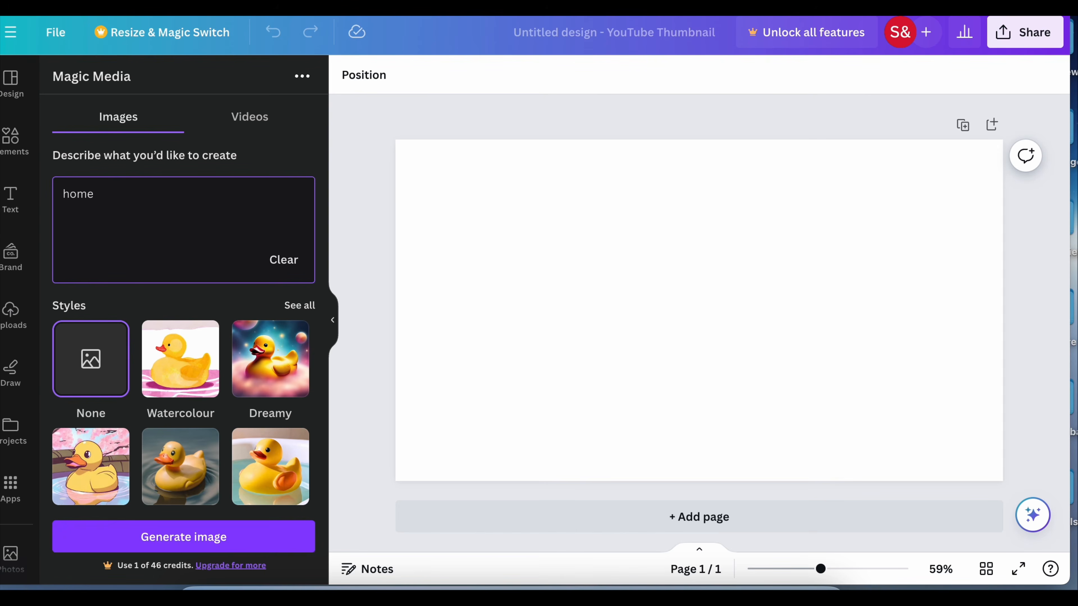
pyautogui.write(' office with desn')
pyautogui.press('BackSpace')
pyautogui.press('BackSpace')
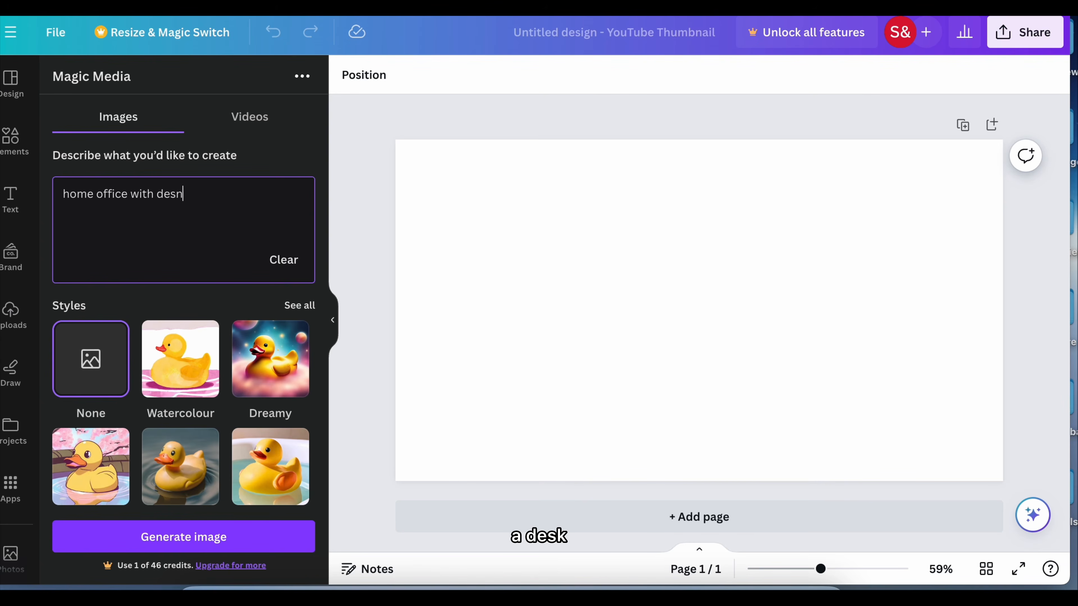
pyautogui.write('sk')
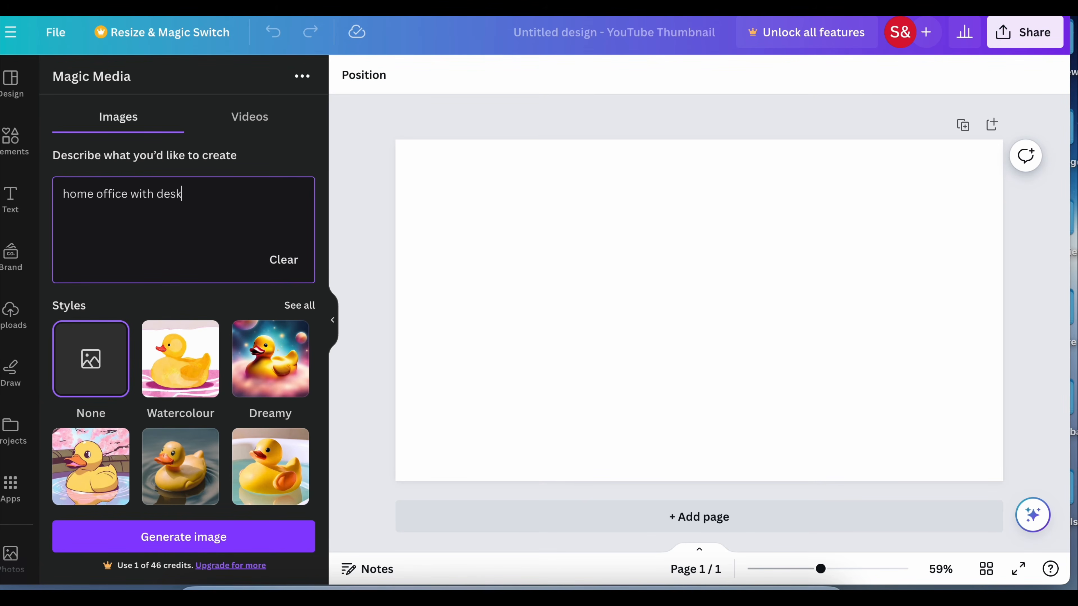
pyautogui.write(', lamp, green plant')
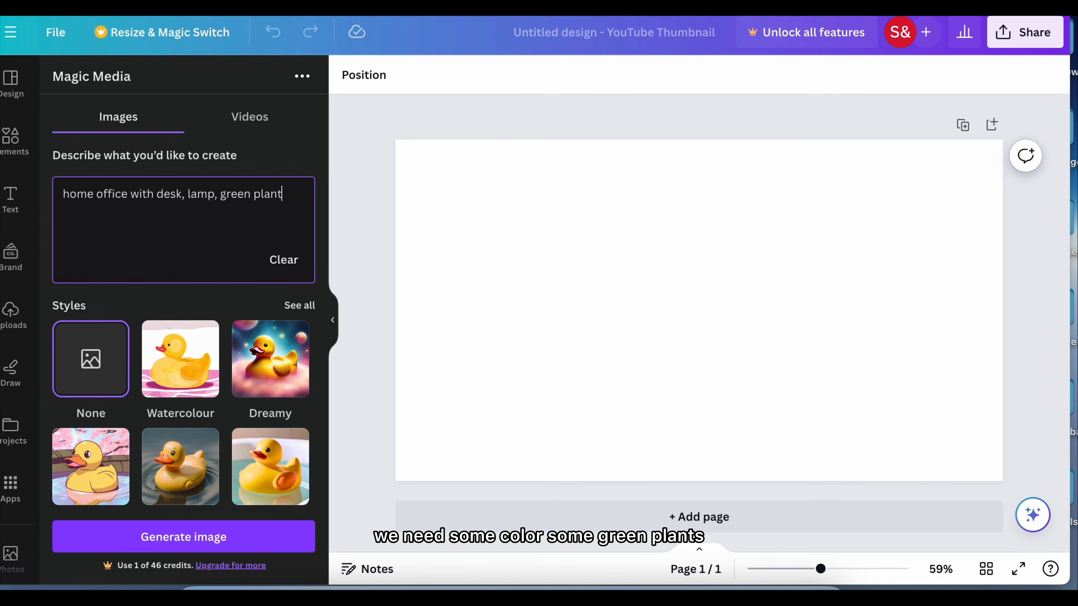
pyautogui.write('s, fl')
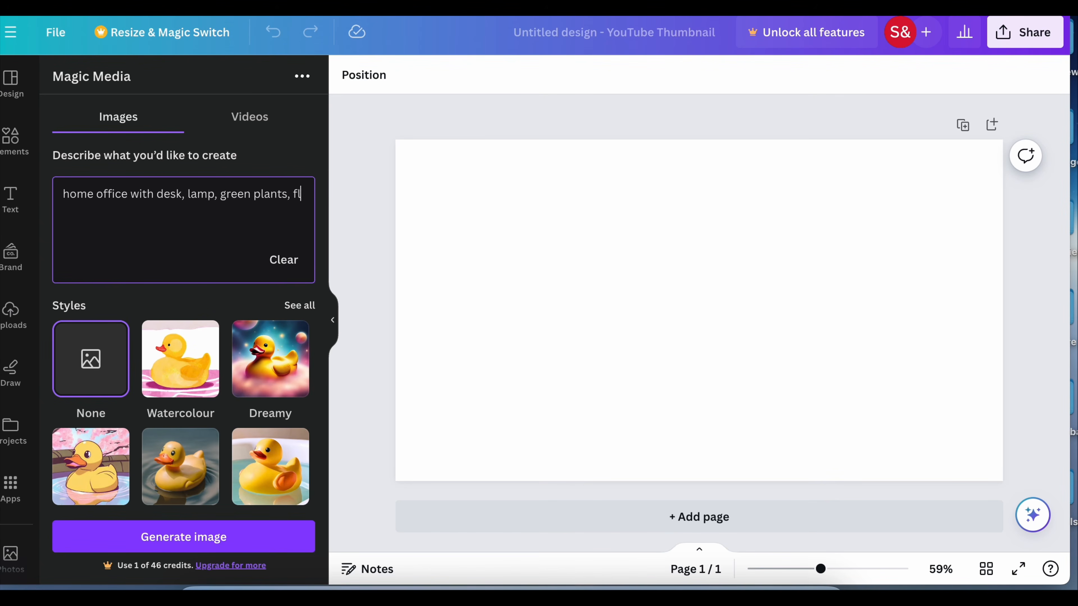
pyautogui.write('owers')
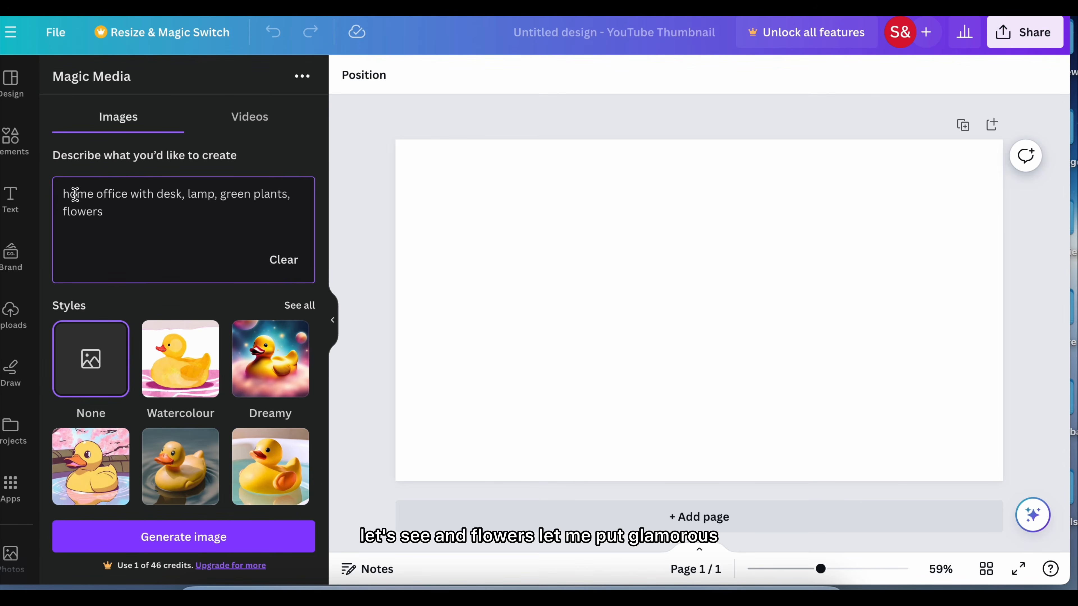
# Add "glamorous" at the start of the prompt and generate the images
pyautogui.click(63, 194)
pyautogui.write('glamorous')
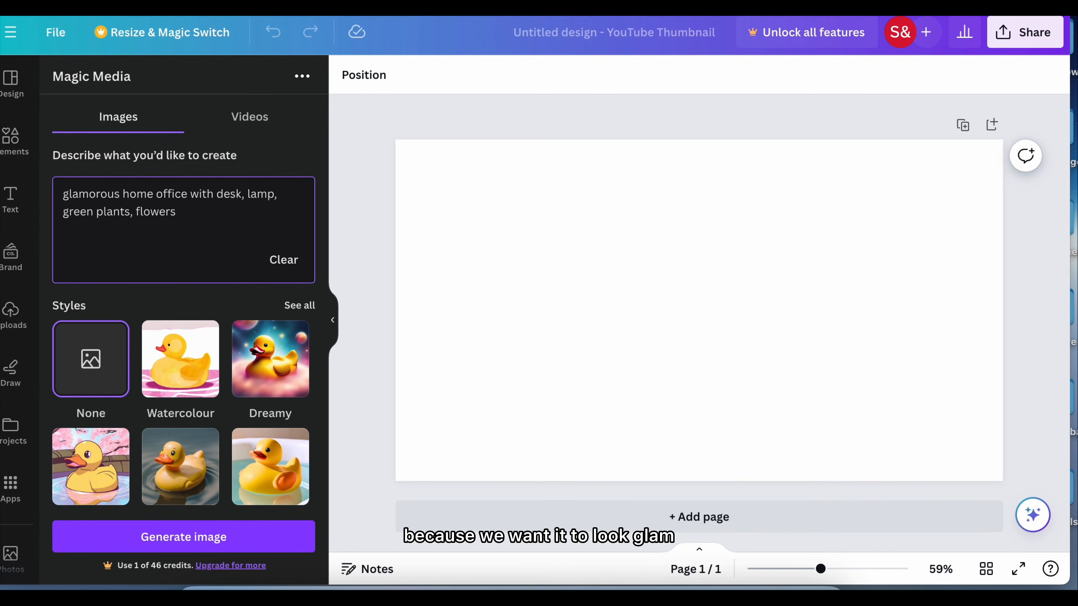
pyautogui.press('Return')
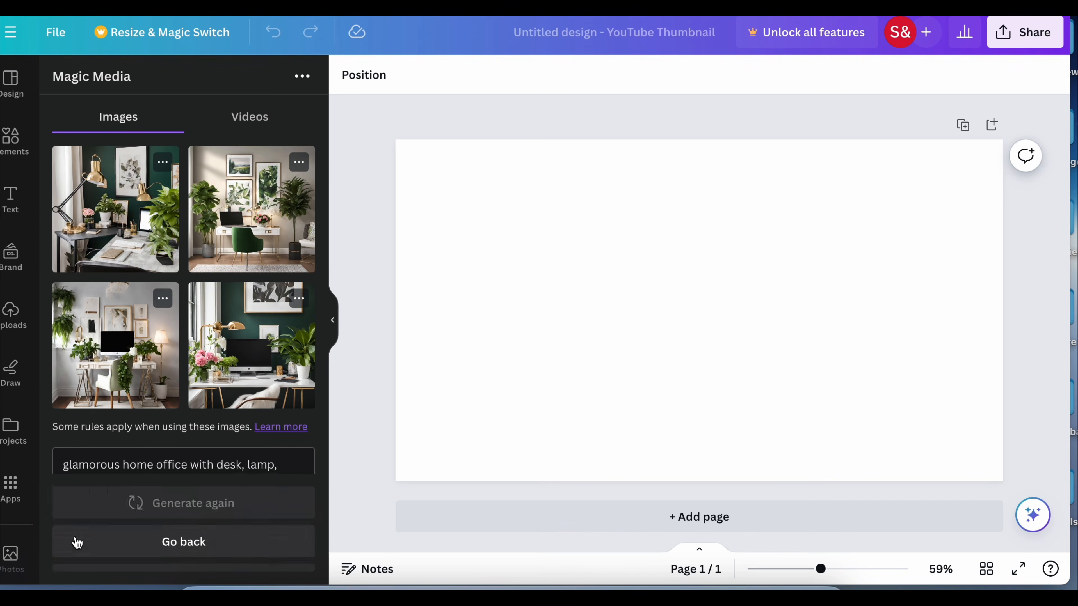
# Look through the generated images and add two blank pages to the design
pyautogui.scroll(-1, 165, 382)
pyautogui.scroll(-2, 165, 382)
pyautogui.scroll(3, 165, 382)
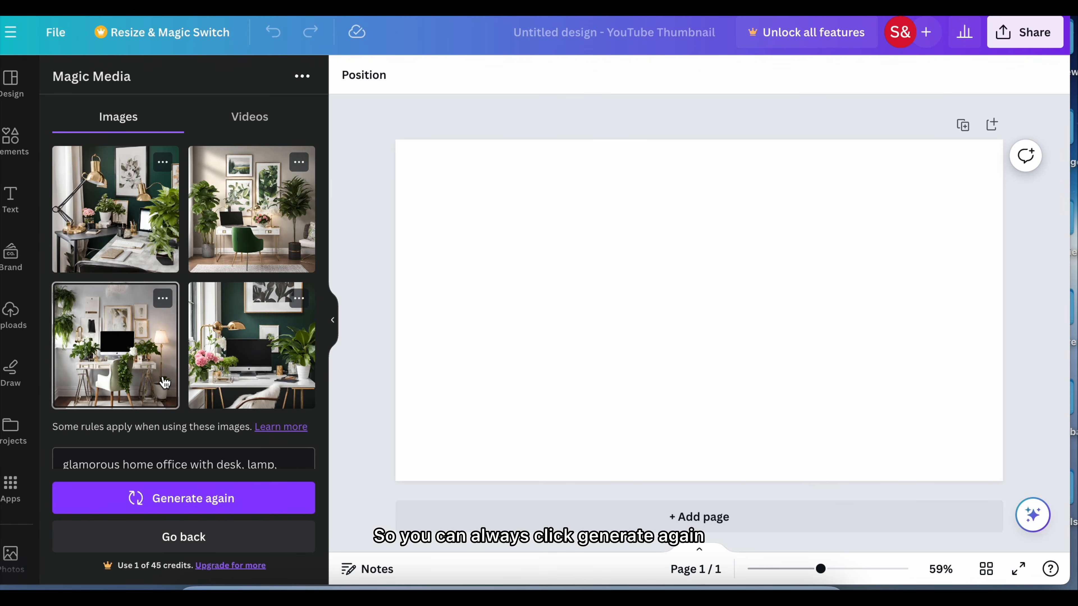
pyautogui.click(705, 521)
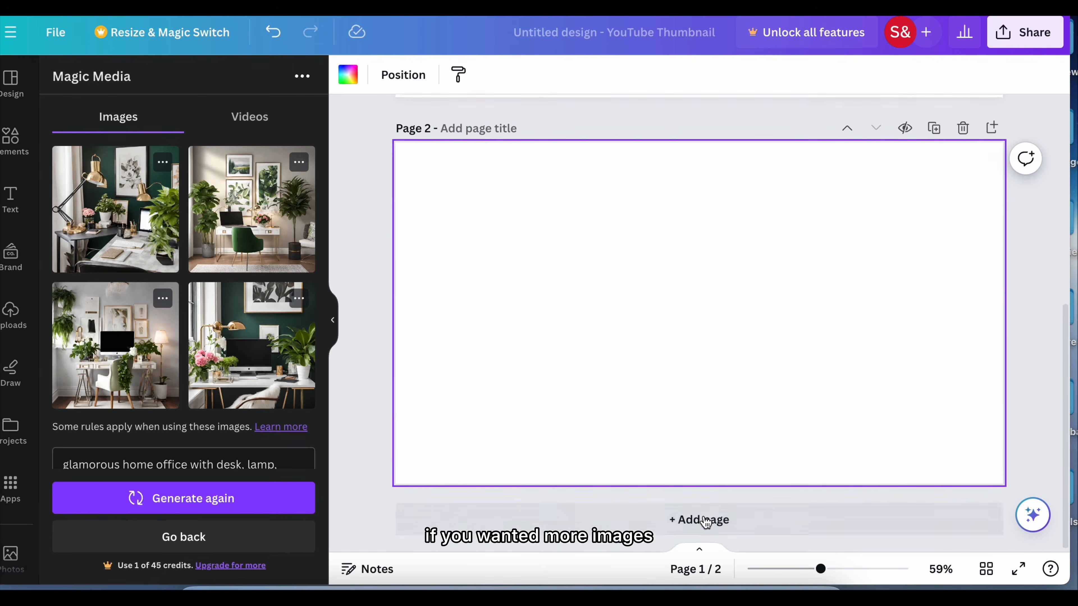
pyautogui.click(705, 520)
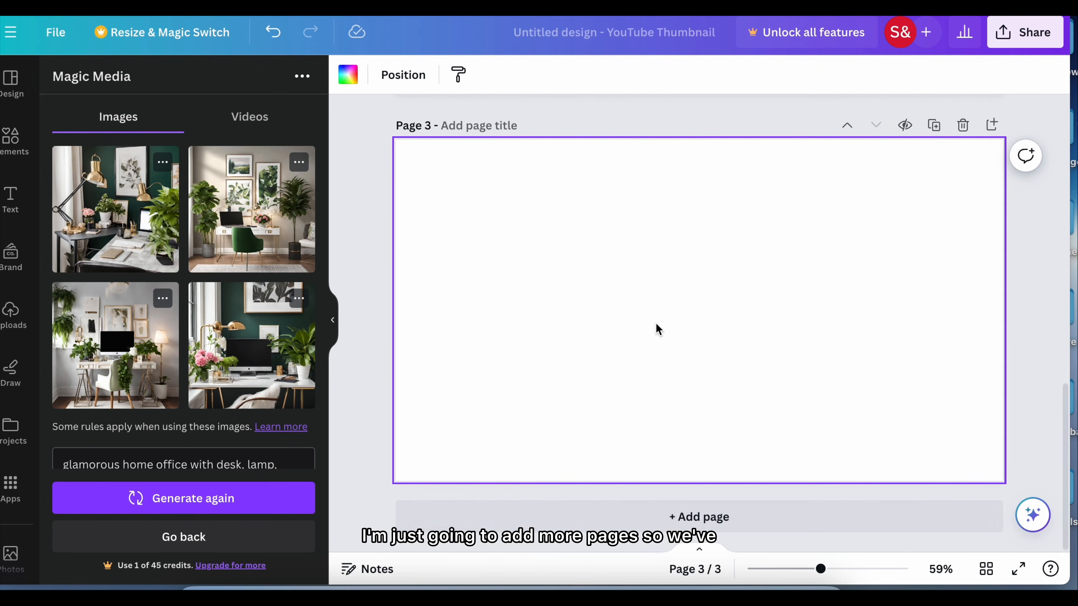
pyautogui.scroll(15, 655, 322)
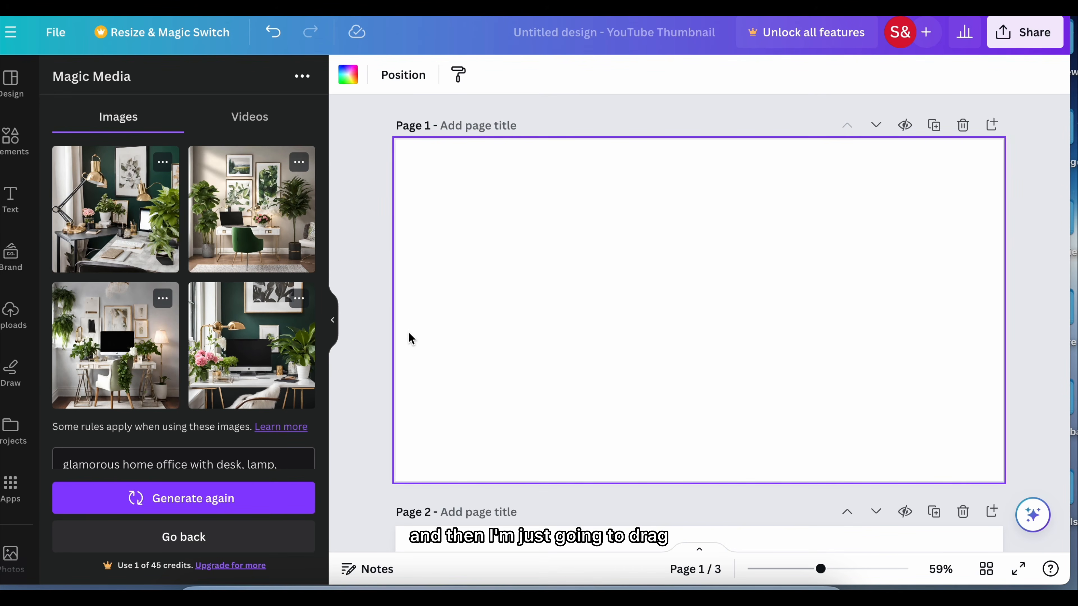
# Place the generated image with the green chair on page 1, enlarge it and stretch it to the full page width
pyautogui.click(286, 250)
pyautogui.moveTo(599, 212); pyautogui.dragTo(373, 186)
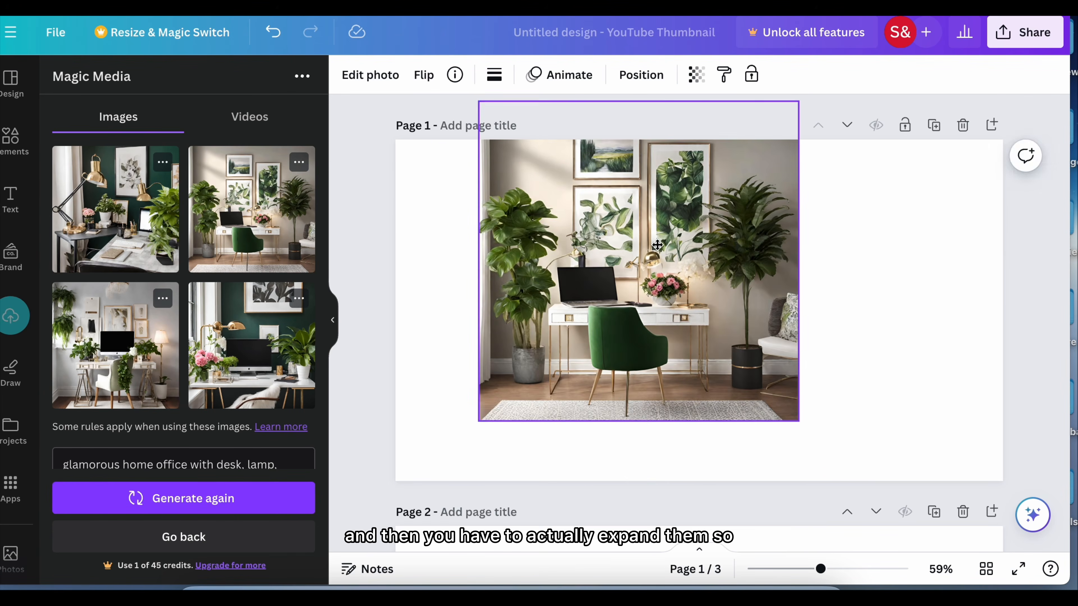
pyautogui.moveTo(657, 241); pyautogui.dragTo(659, 306)
pyautogui.moveTo(801, 326); pyautogui.dragTo(1003, 327)
pyautogui.moveTo(480, 325); pyautogui.dragTo(396, 315)
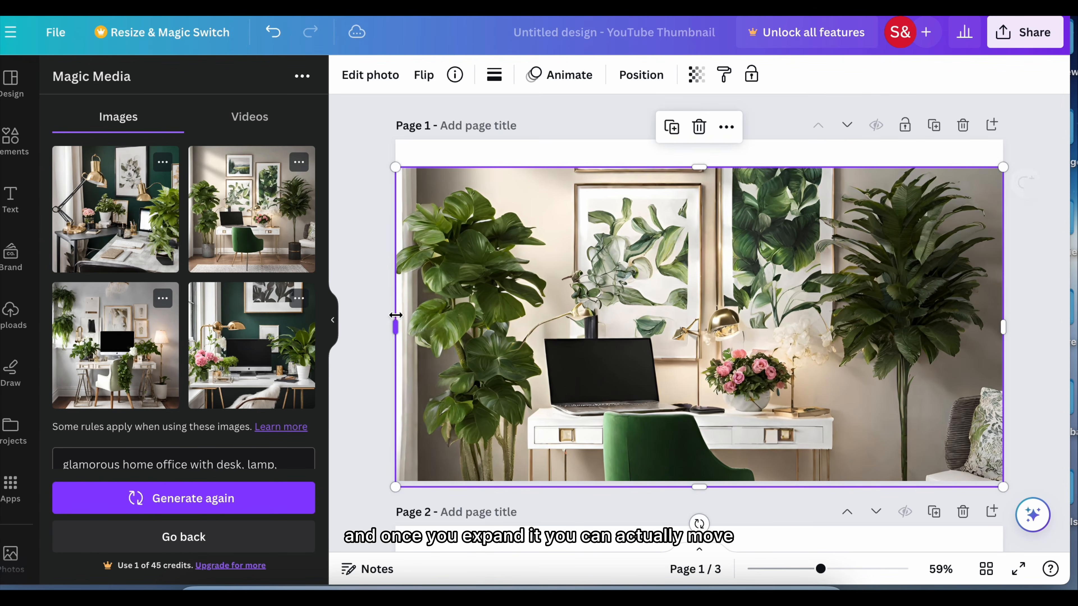
# Move the page 1 image up slightly and shift the photo down inside its crop to show more of the wall pictures
pyautogui.moveTo(686, 284); pyautogui.dragTo(681, 266)
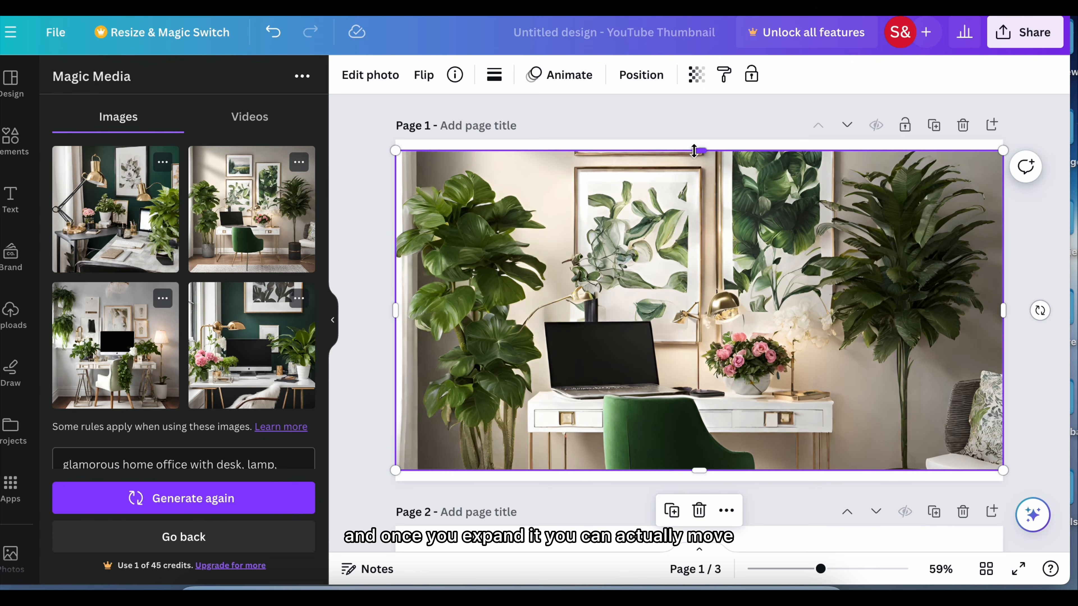
pyautogui.doubleClick(695, 236)
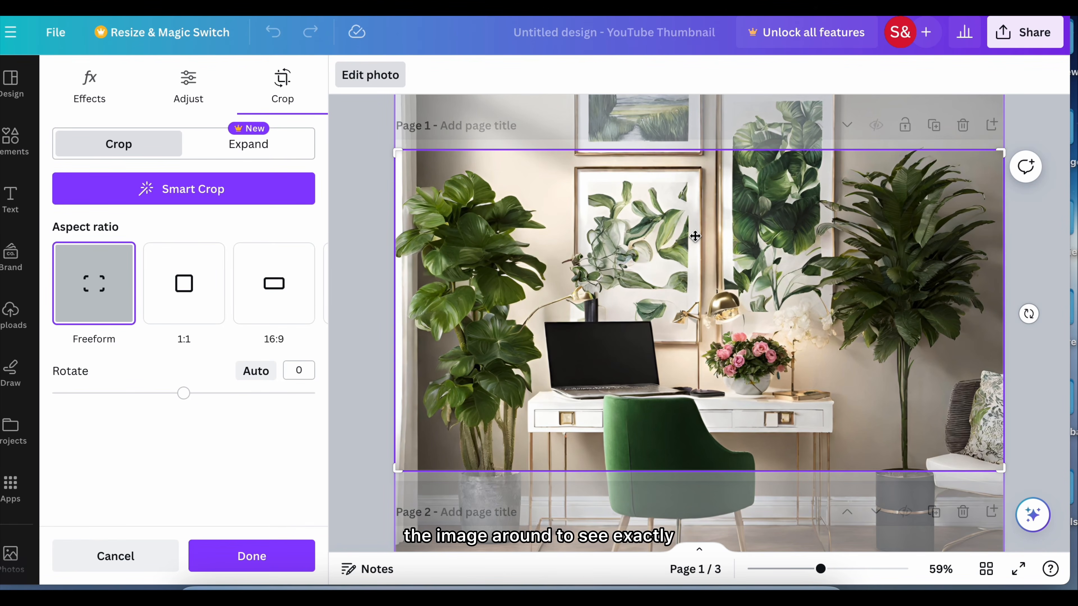
pyautogui.moveTo(694, 236); pyautogui.dragTo(726, 268)
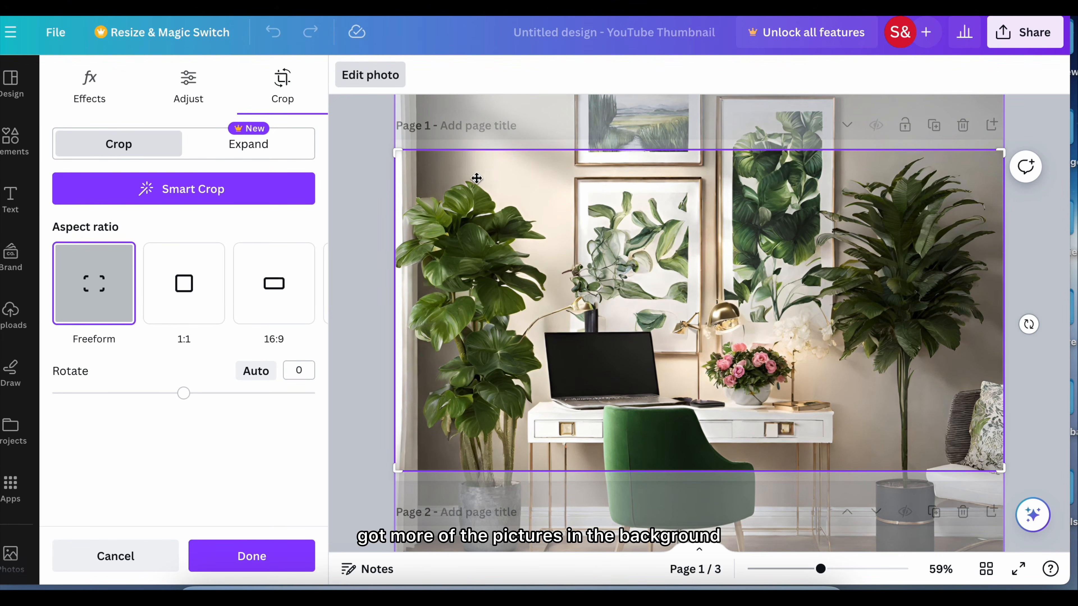
pyautogui.click(270, 548)
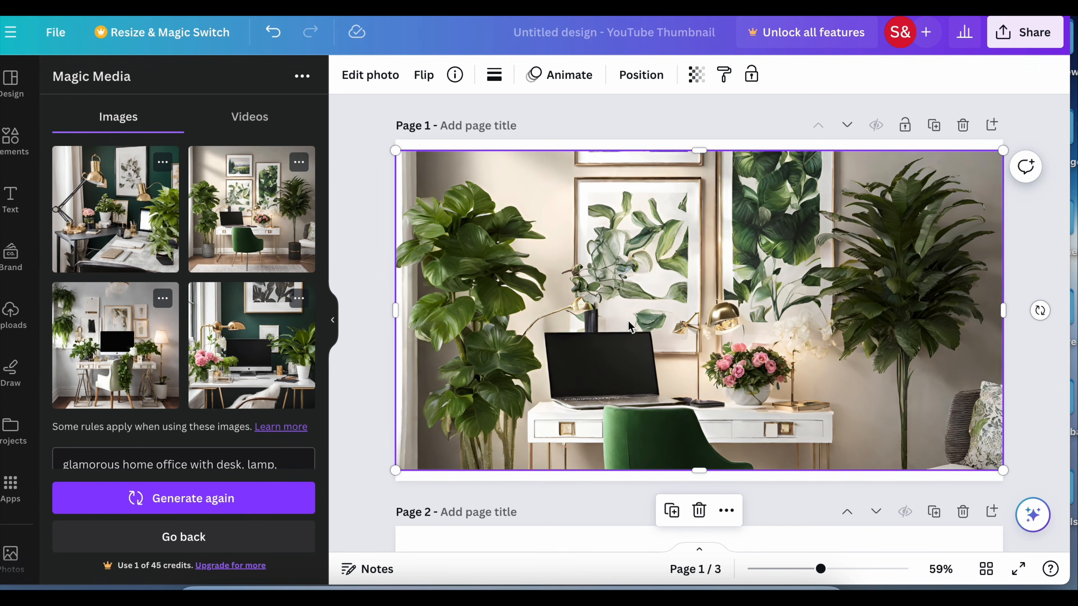
# Extend the image to page 1's upper and lower edges, and shift the photo further down within its crop frame
pyautogui.moveTo(699, 151); pyautogui.dragTo(701, 139)
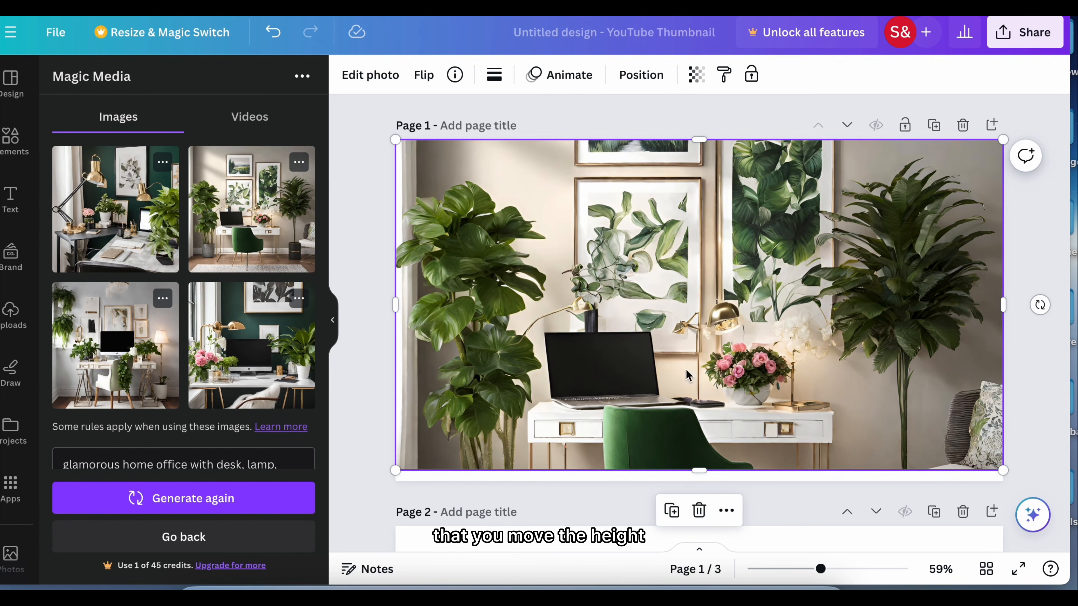
pyautogui.moveTo(699, 469); pyautogui.dragTo(701, 479)
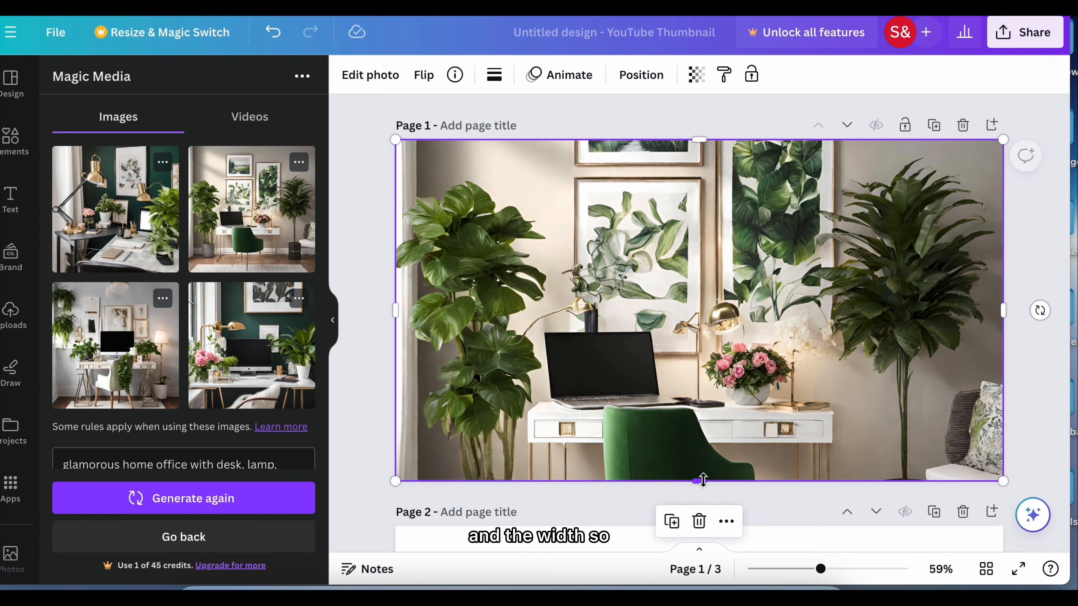
pyautogui.moveTo(697, 347); pyautogui.dragTo(701, 378)
pyautogui.doubleClick(697, 346)
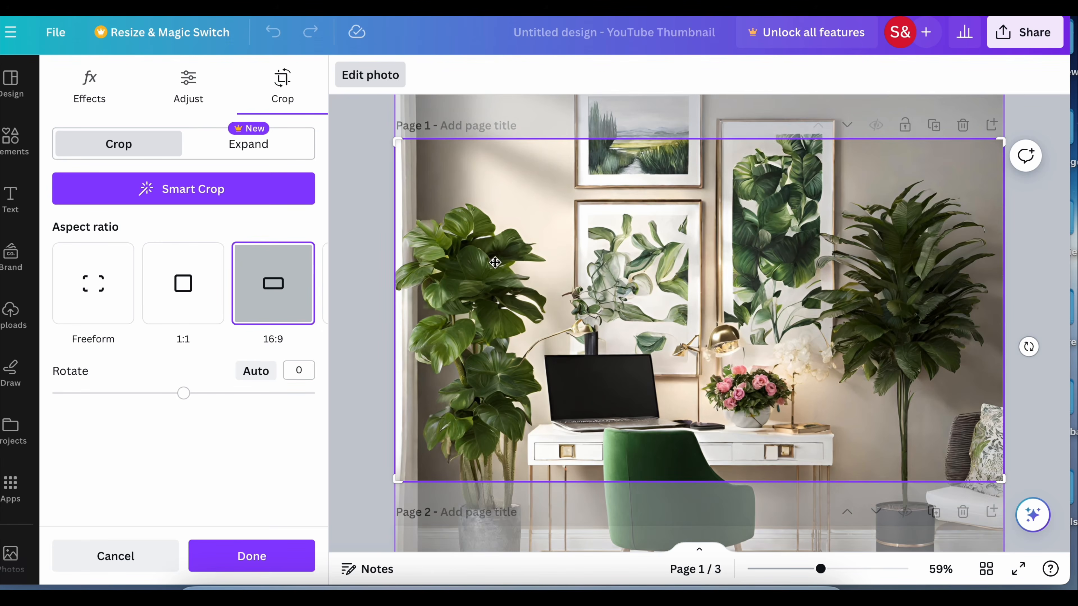
pyautogui.click(251, 557)
# Place the generated image with the dark green wall and pink flowers on page 2 and enlarge it across the full page width
pyautogui.scroll(-3, 1007, 326)
pyautogui.scroll(-4, 1007, 321)
pyautogui.scroll(-1, 1008, 326)
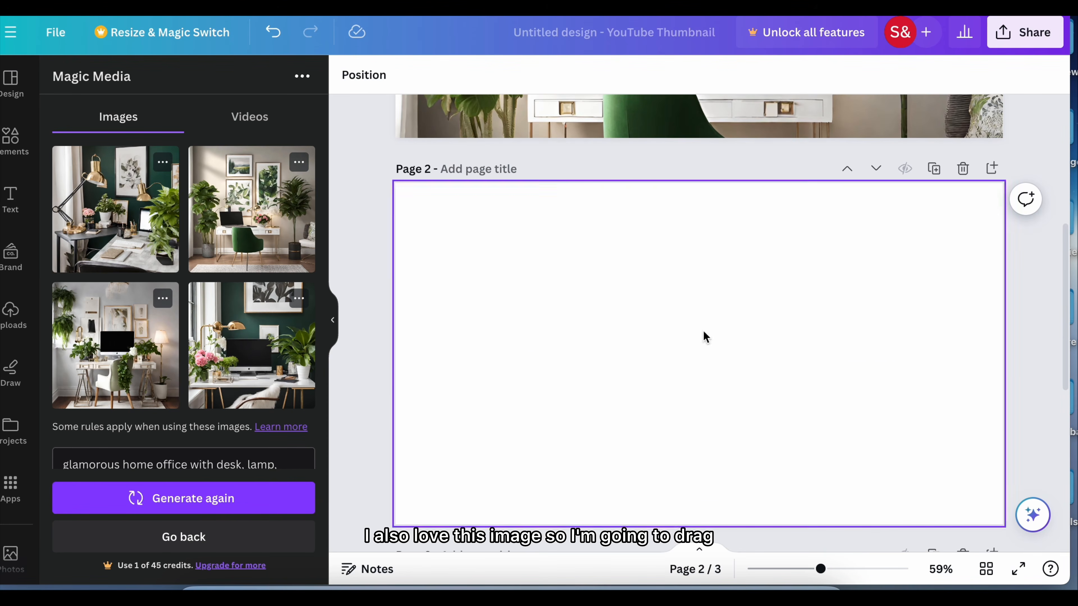
pyautogui.click(278, 381)
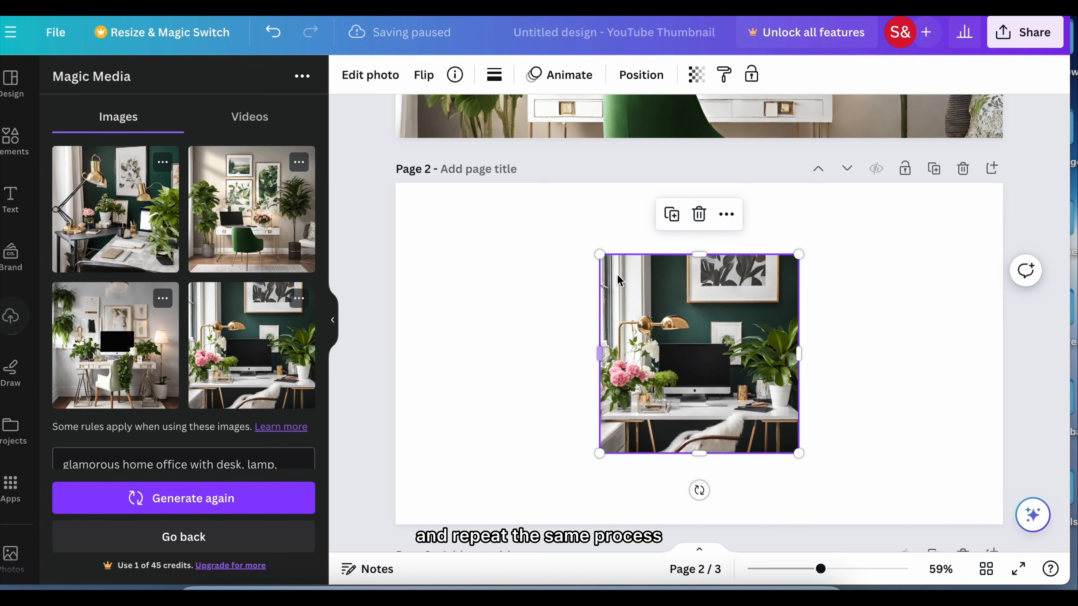
pyautogui.moveTo(599, 254); pyautogui.dragTo(428, 279)
pyautogui.moveTo(663, 453); pyautogui.dragTo(664, 517)
pyautogui.moveTo(798, 350); pyautogui.dragTo(1007, 336)
pyautogui.moveTo(529, 352); pyautogui.dragTo(397, 344)
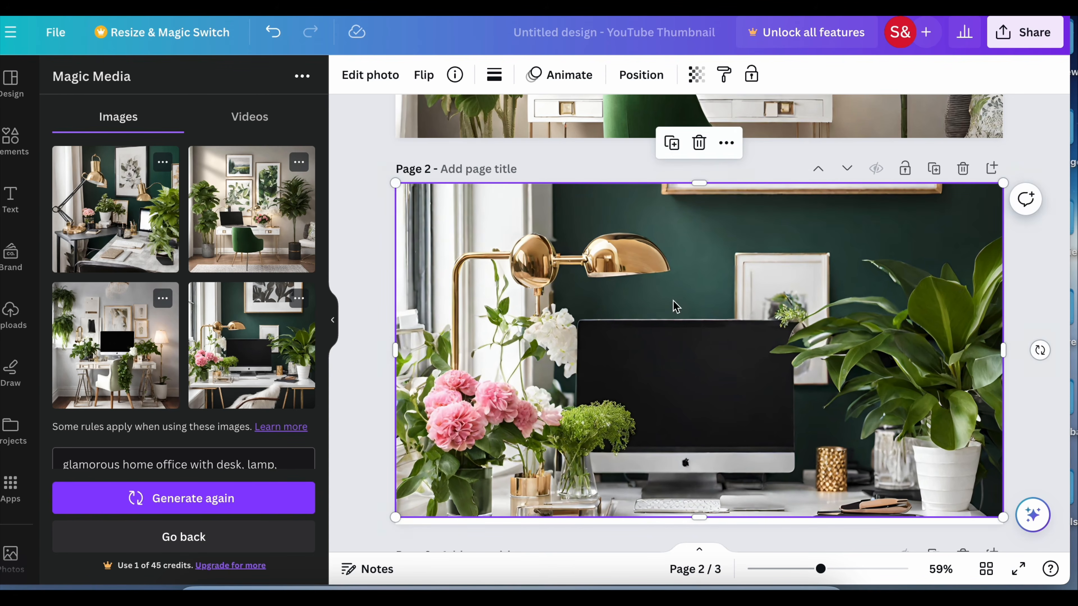
# Extend the page 2 image to the page's lower edge and reposition the photo in its crop to show more of the desk
pyautogui.doubleClick(674, 301)
pyautogui.moveTo(674, 301); pyautogui.dragTo(671, 320)
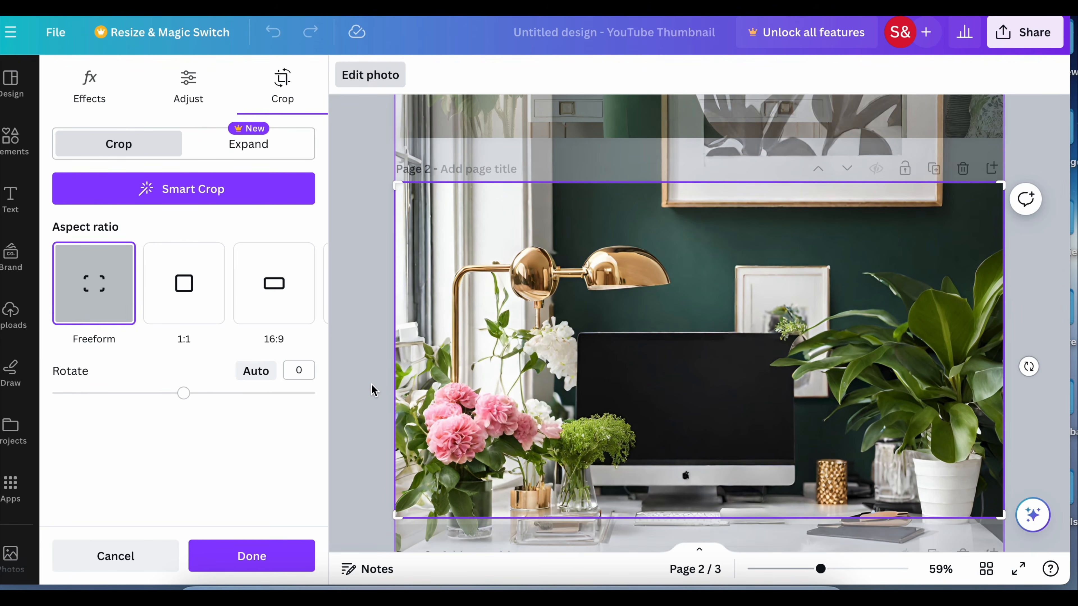
pyautogui.click(373, 388)
pyautogui.moveTo(699, 517); pyautogui.dragTo(699, 525)
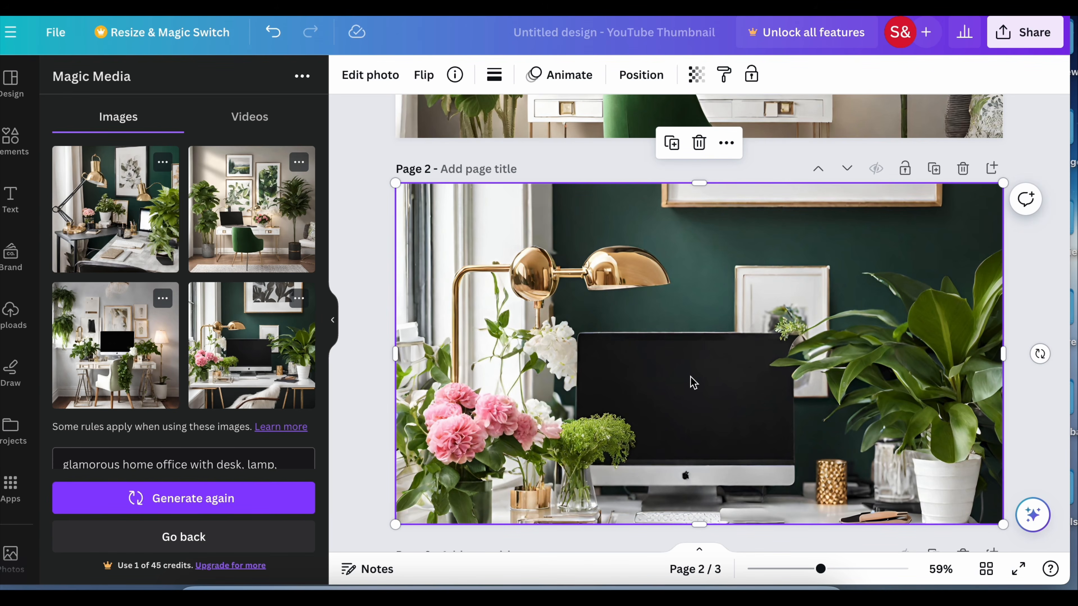
pyautogui.doubleClick(692, 382)
pyautogui.moveTo(692, 381); pyautogui.dragTo(645, 356)
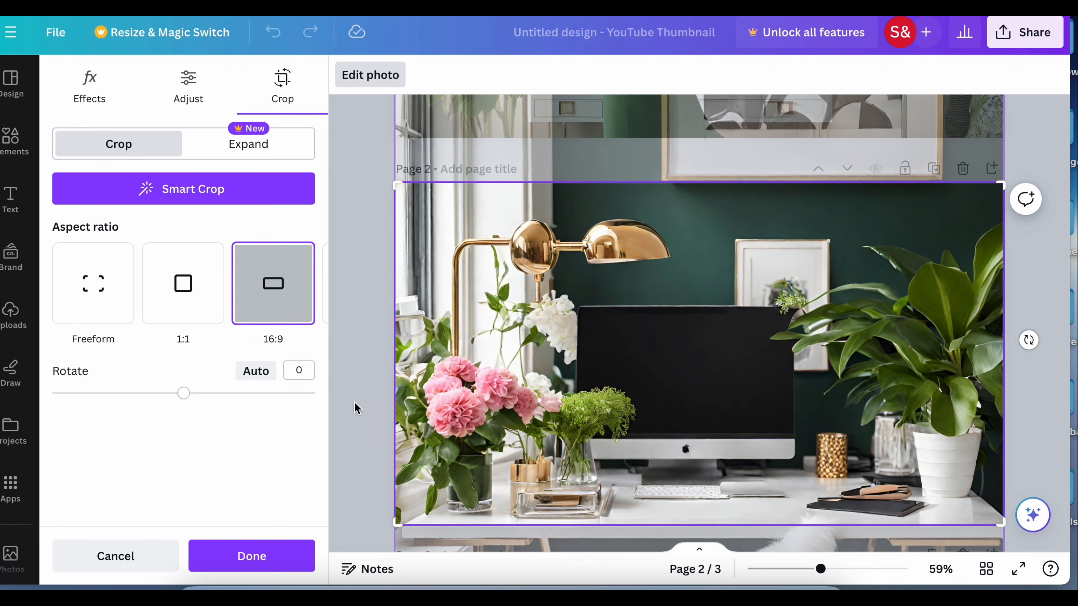
pyautogui.click(250, 558)
pyautogui.click(1048, 298)
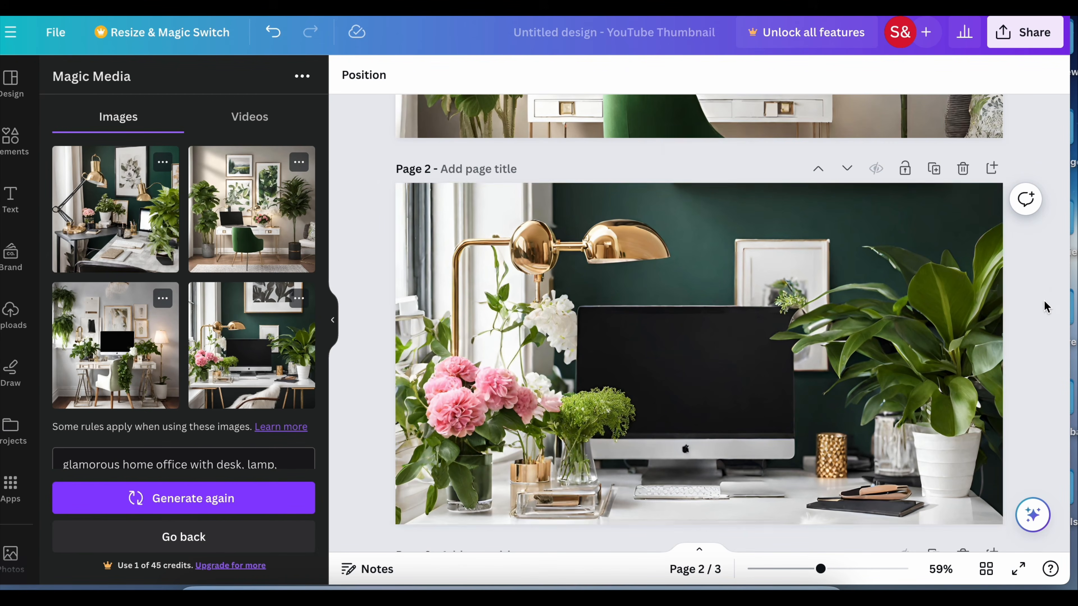
# Generate a new set of AI images from the prompt "home podcast studio", replacing the previous home office description
pyautogui.scroll(-10, 1045, 304)
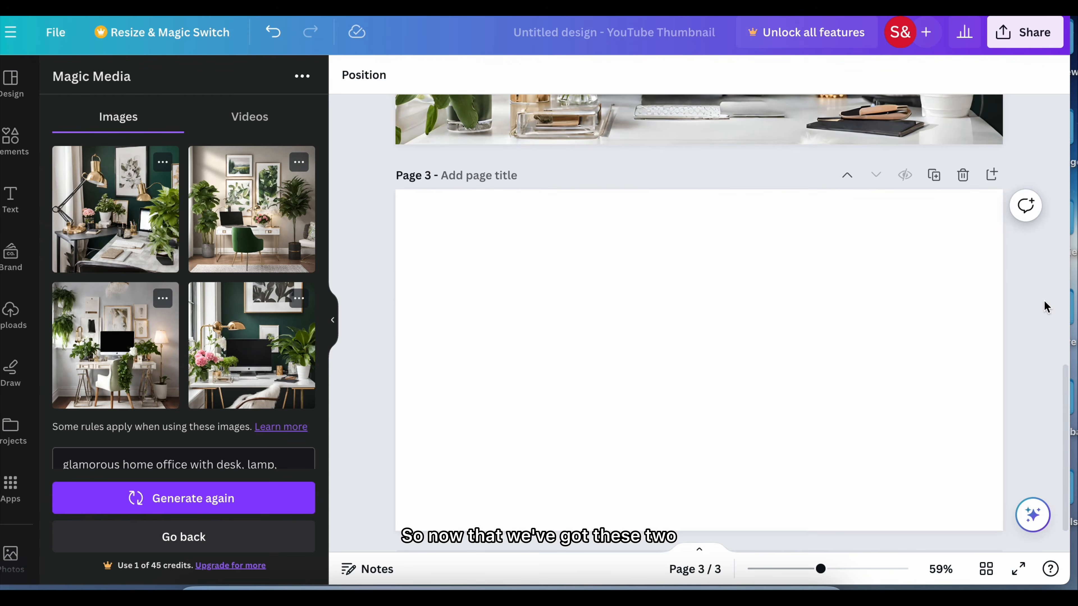
pyautogui.scroll(-1, 224, 440)
pyautogui.scroll(-2, 224, 440)
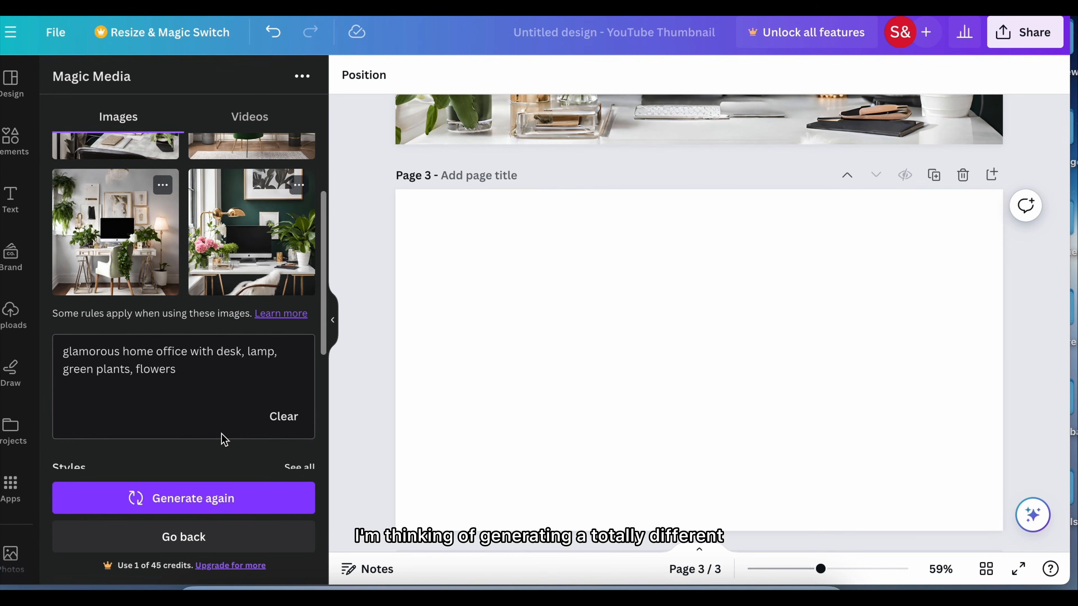
pyautogui.scroll(1, 224, 440)
pyautogui.scroll(-3, 222, 433)
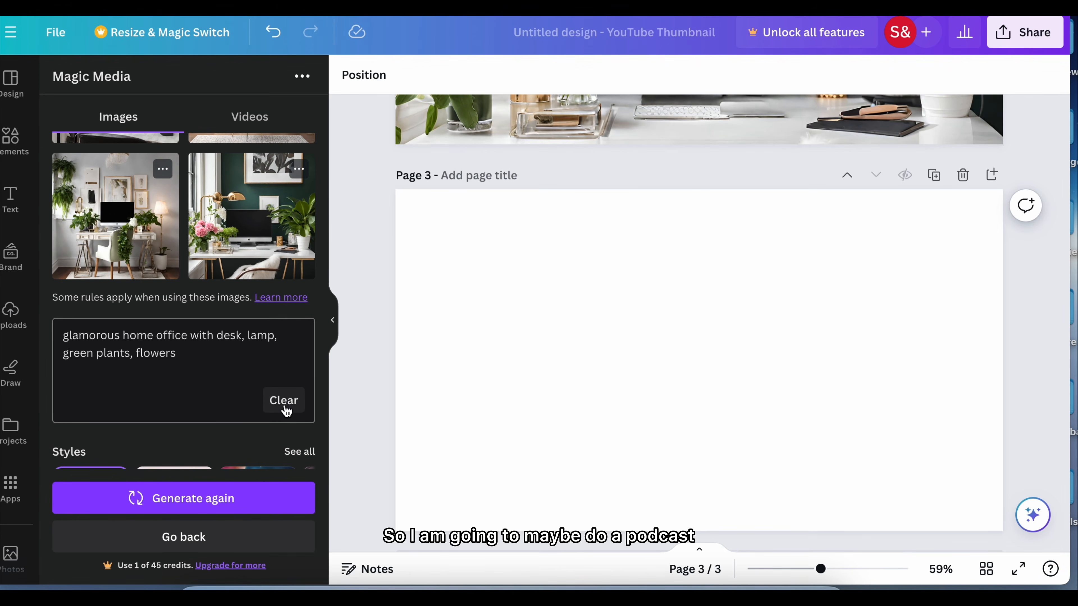
pyautogui.click(285, 401)
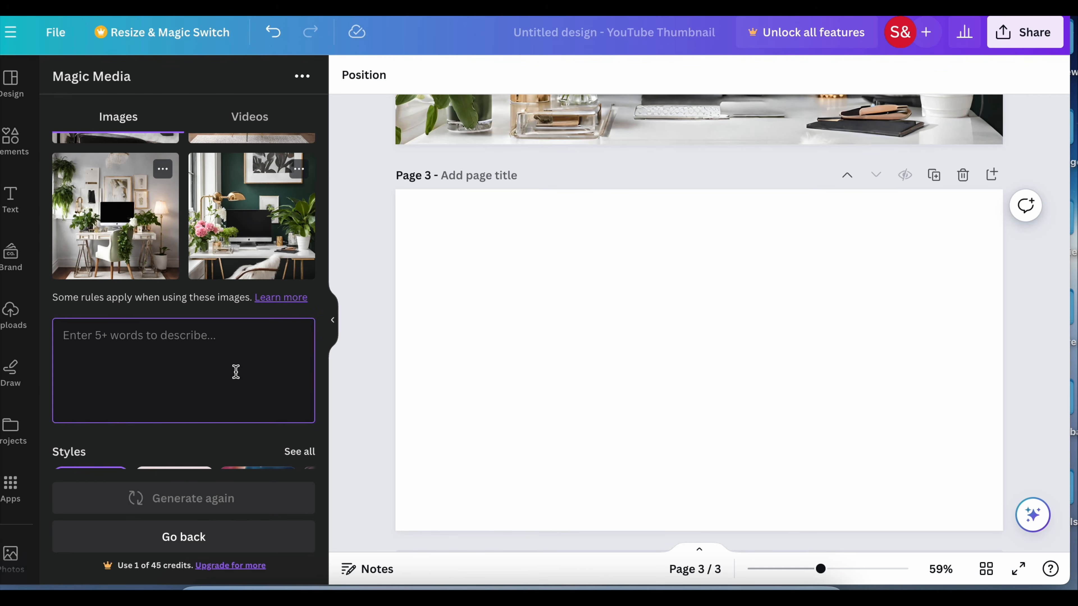
pyautogui.write('home po')
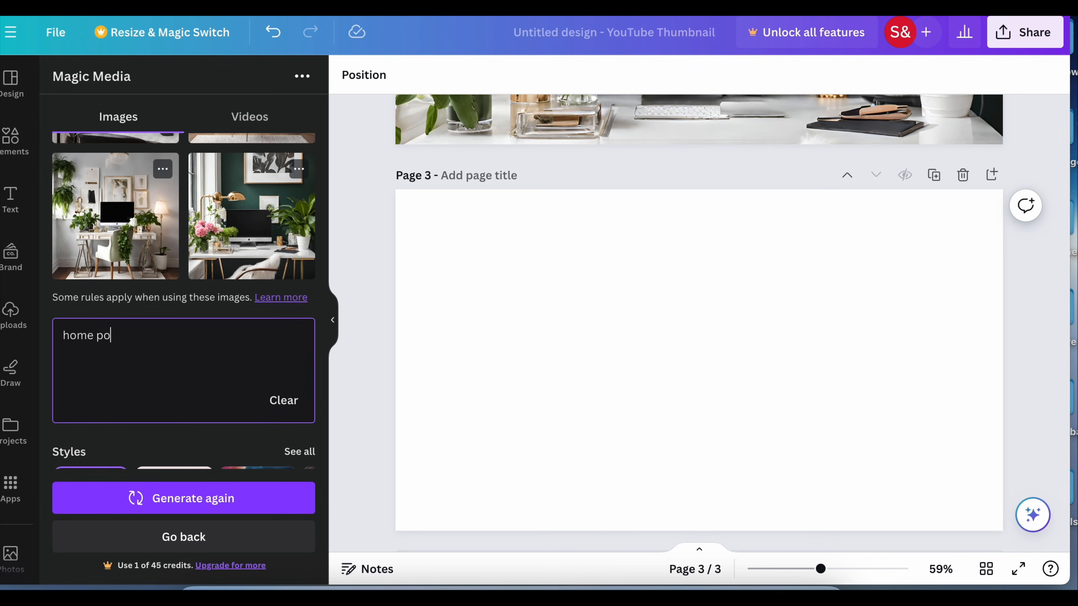
pyautogui.write('dcast studio')
pyautogui.click(161, 495)
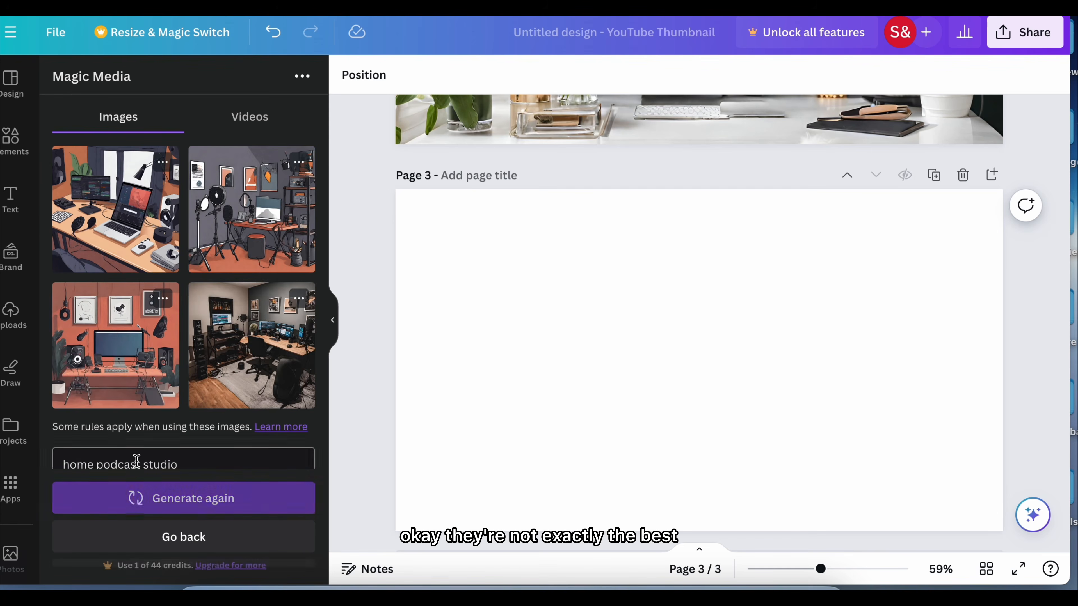
# Place the generated realistic podcast studio image with grey walls and wooden desk on page 3 and enlarge it to fill the whole page
pyautogui.scroll(-3, 247, 275)
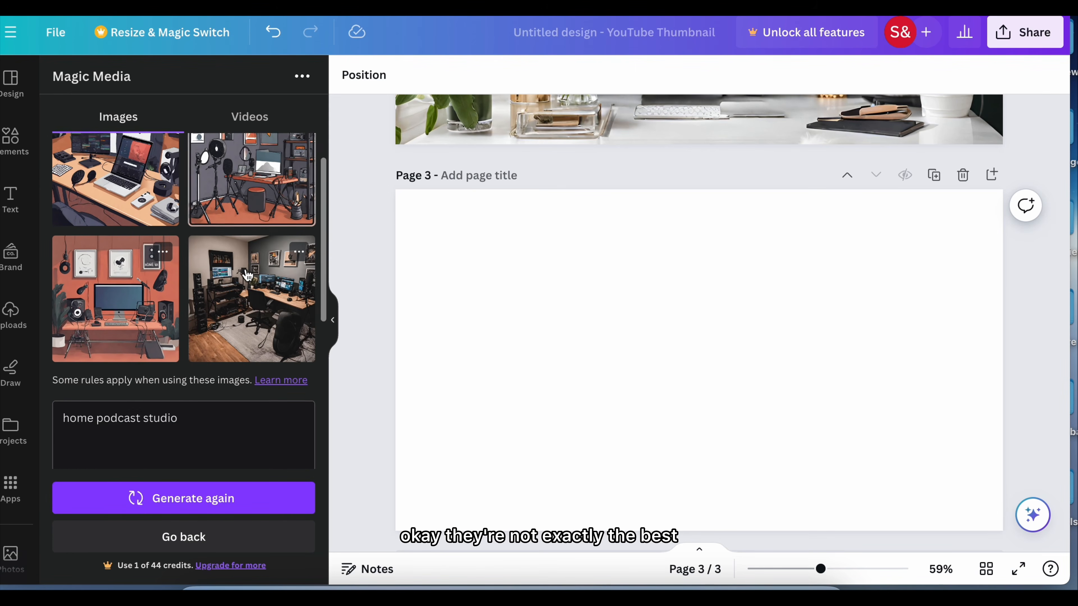
pyautogui.scroll(2, 248, 275)
pyautogui.scroll(1, 247, 275)
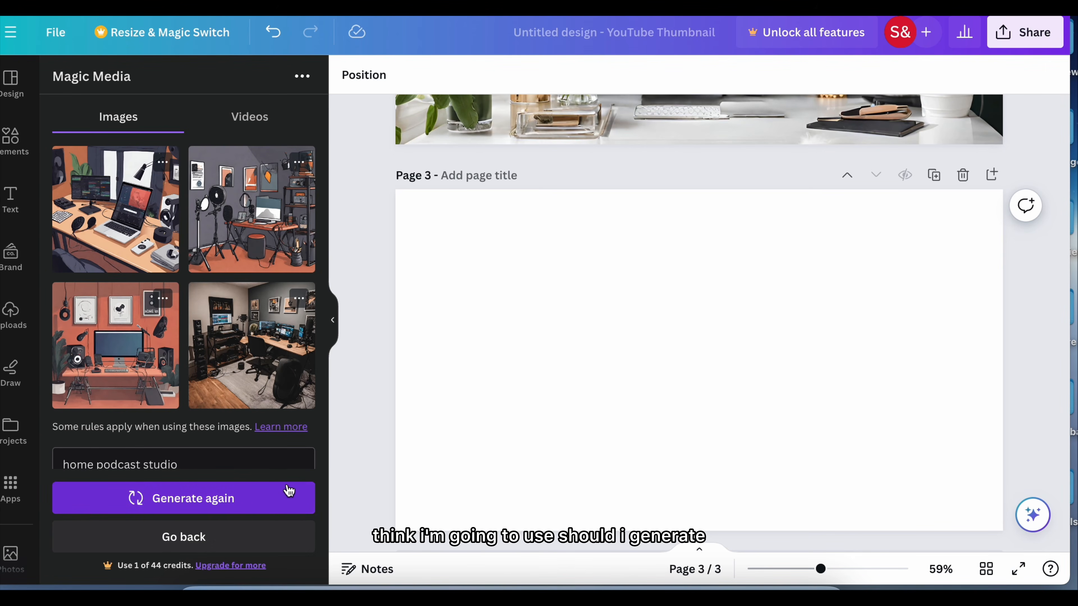
pyautogui.click(290, 380)
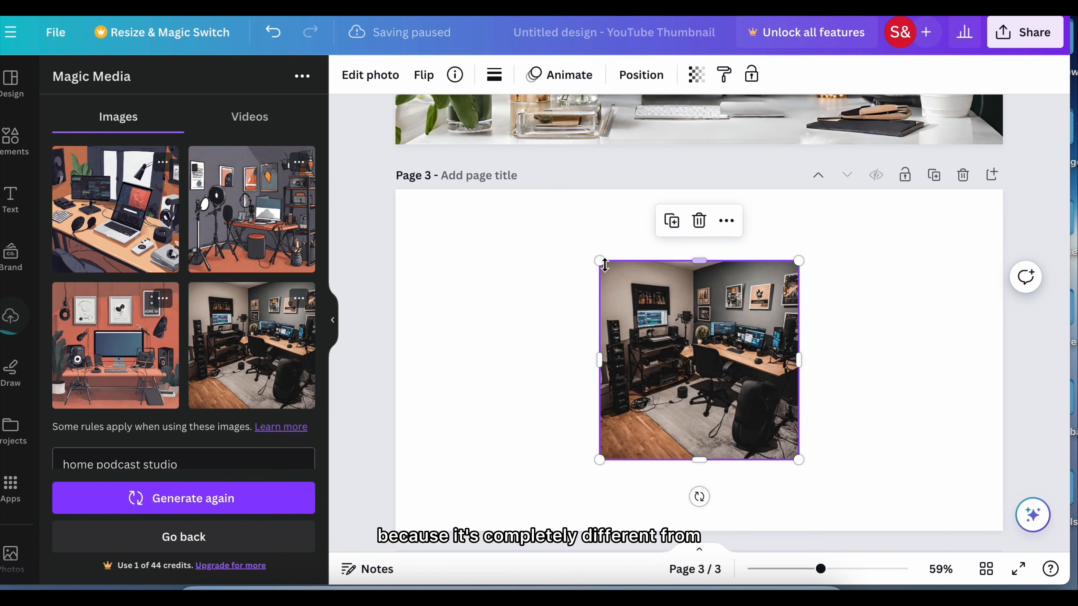
pyautogui.moveTo(598, 262); pyautogui.dragTo(358, 264)
pyautogui.moveTo(576, 273); pyautogui.dragTo(593, 323)
pyautogui.moveTo(494, 355); pyautogui.dragTo(394, 353)
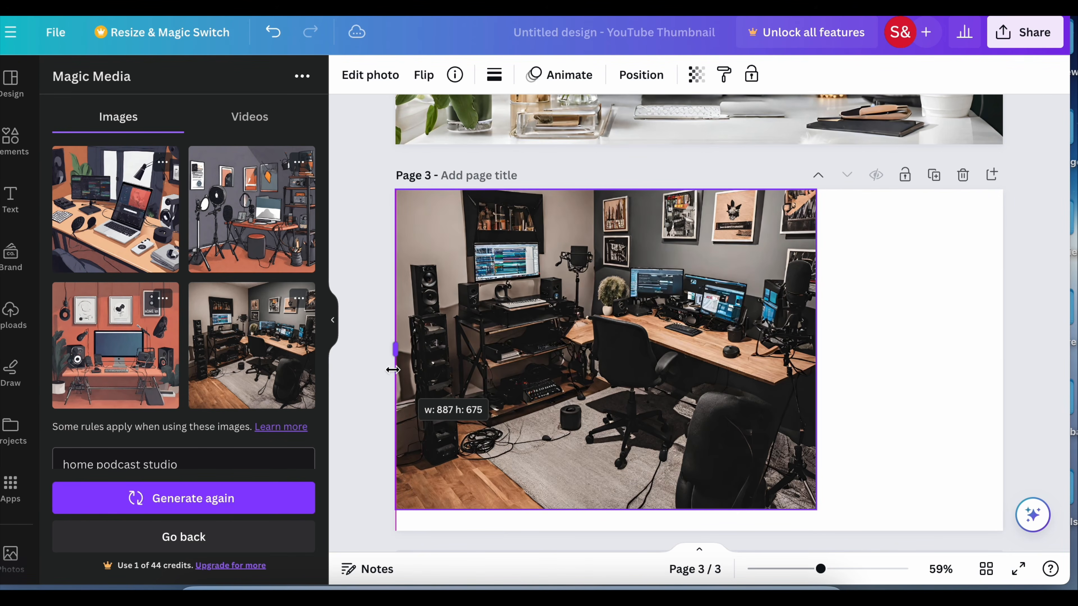
pyautogui.moveTo(816, 355); pyautogui.dragTo(1003, 358)
pyautogui.moveTo(696, 510); pyautogui.dragTo(698, 530)
# Shift the page 3 photo down within its 16:9 crop to show more of the wall pictures
pyautogui.doubleClick(725, 388)
pyautogui.moveTo(726, 389); pyautogui.dragTo(725, 439)
pyautogui.click(369, 473)
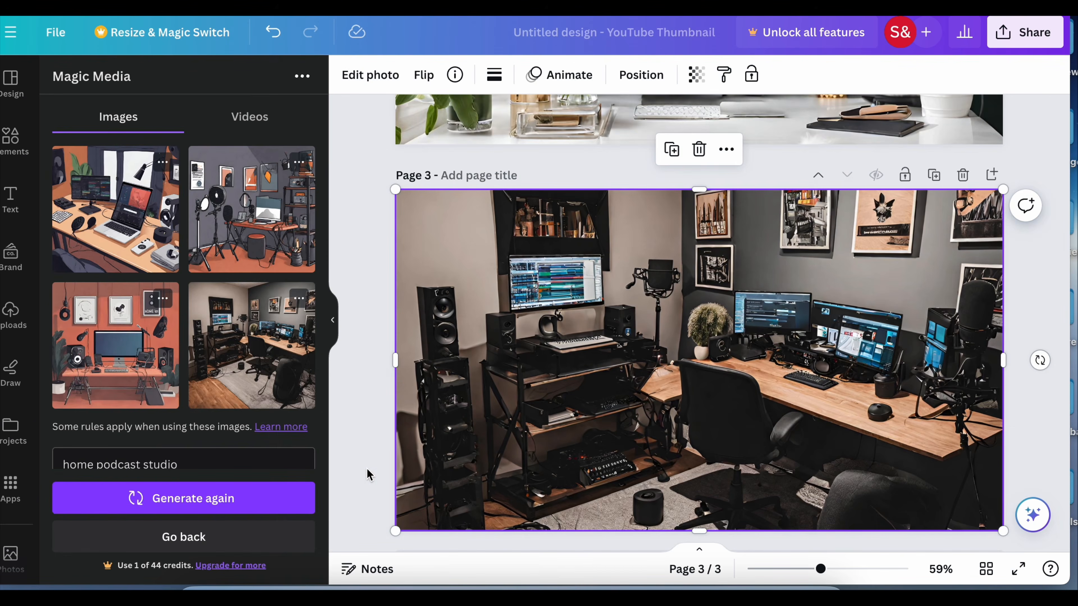
pyautogui.doubleClick(725, 409)
pyautogui.moveTo(721, 402); pyautogui.dragTo(718, 446)
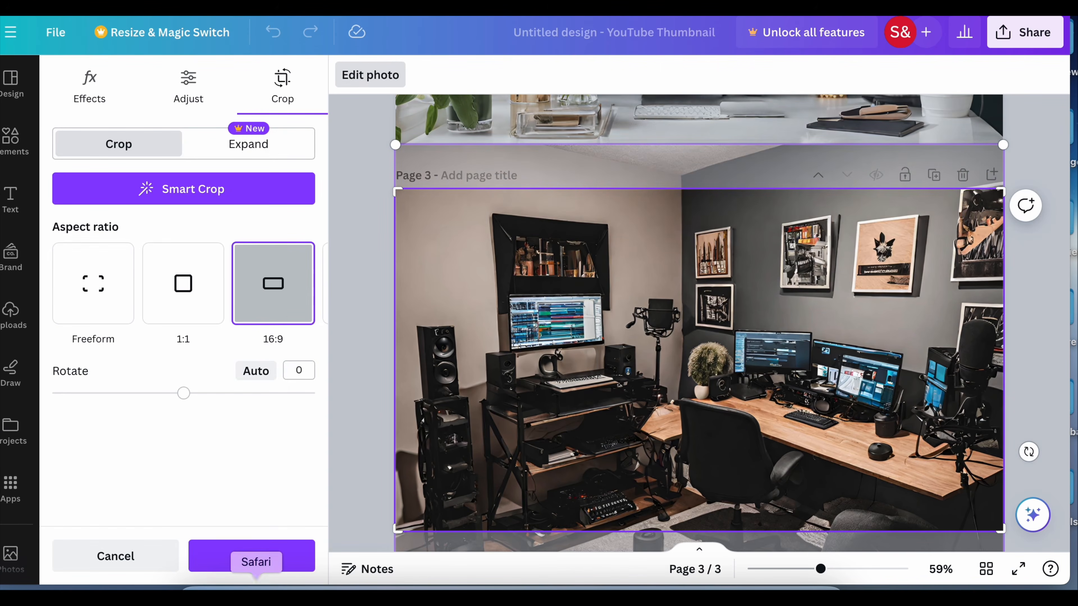
pyautogui.click(259, 564)
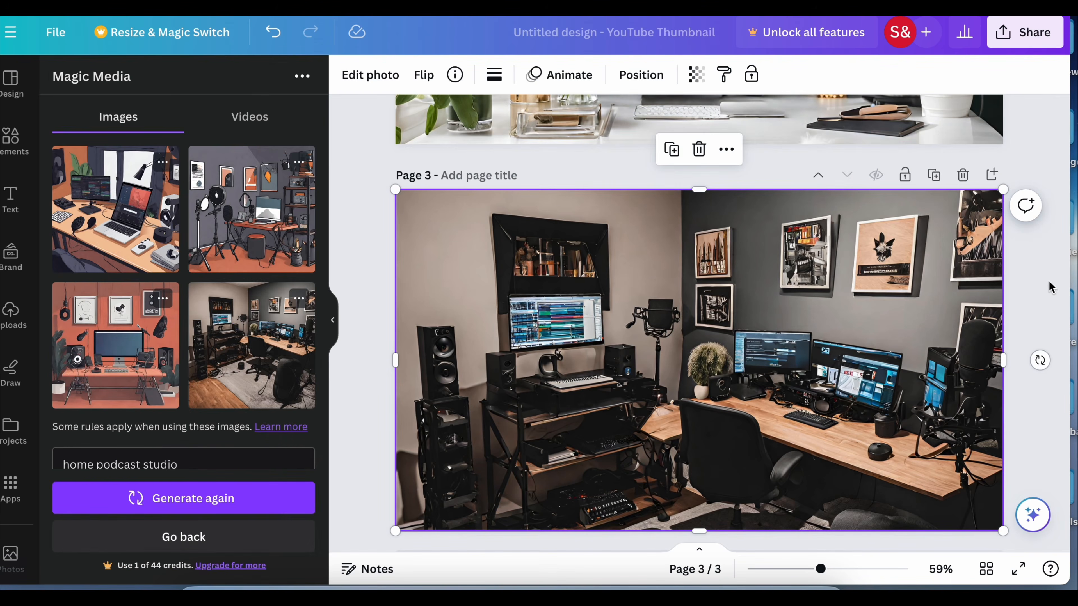
# Add a blank fourth page to the end of the design
pyautogui.scroll(10, 1024, 305)
pyautogui.scroll(-11, 1027, 304)
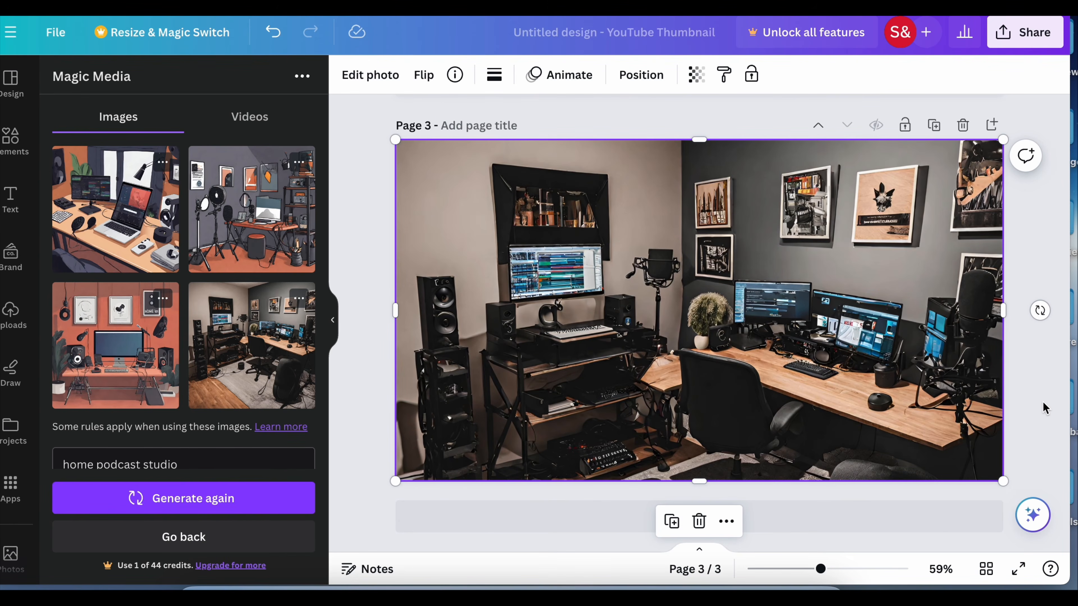
pyautogui.click(588, 531)
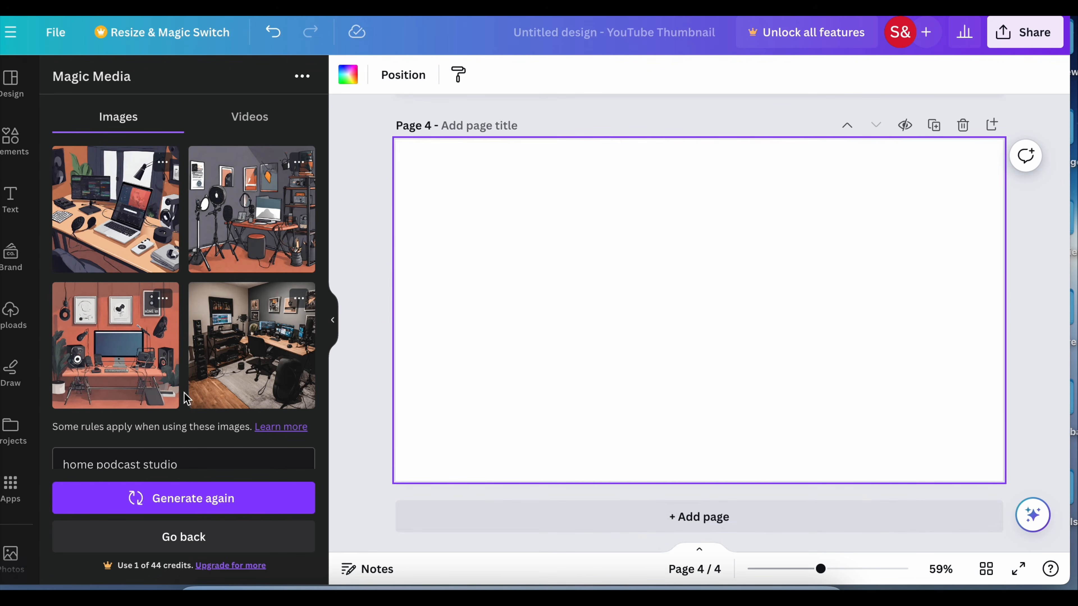
# Replace the image description with "glamorous home office with window" and generate a new set of images
pyautogui.moveTo(171, 460); pyautogui.dragTo(37, 370)
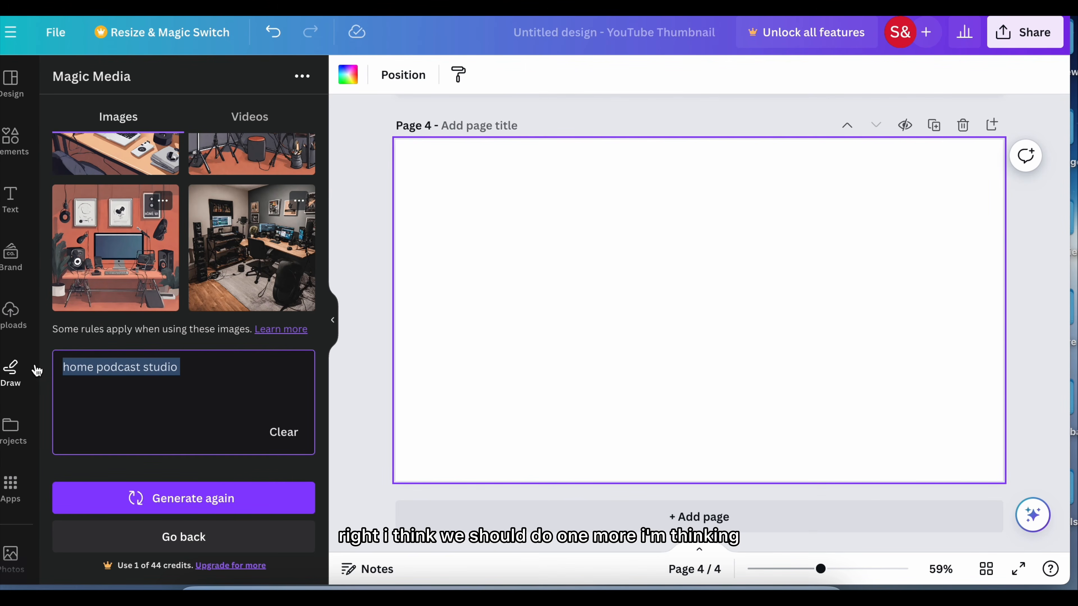
pyautogui.press('BackSpace')
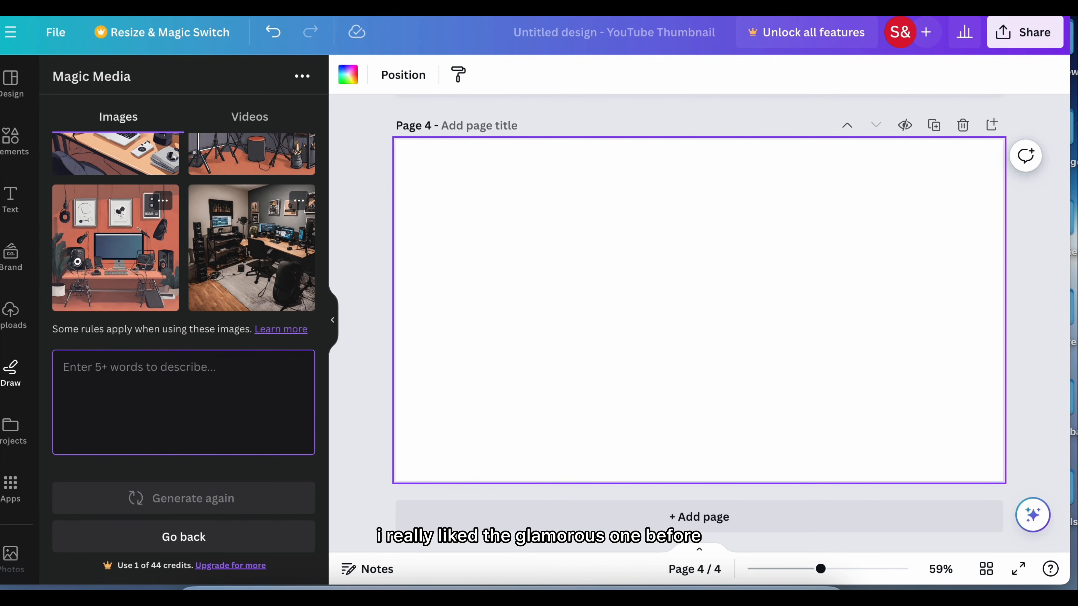
pyautogui.write('glam')
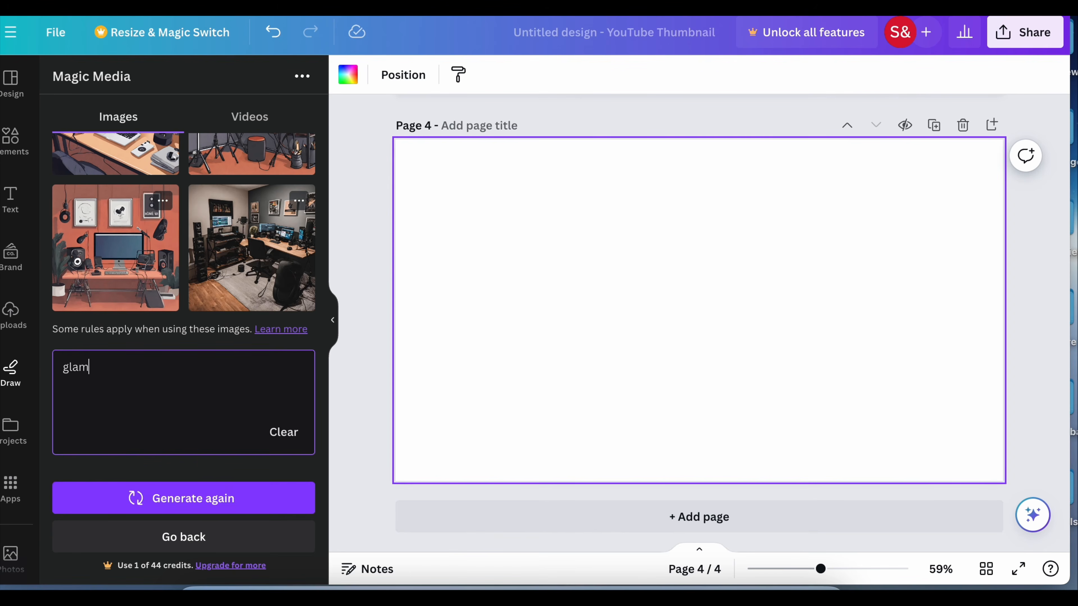
pyautogui.write('orou')
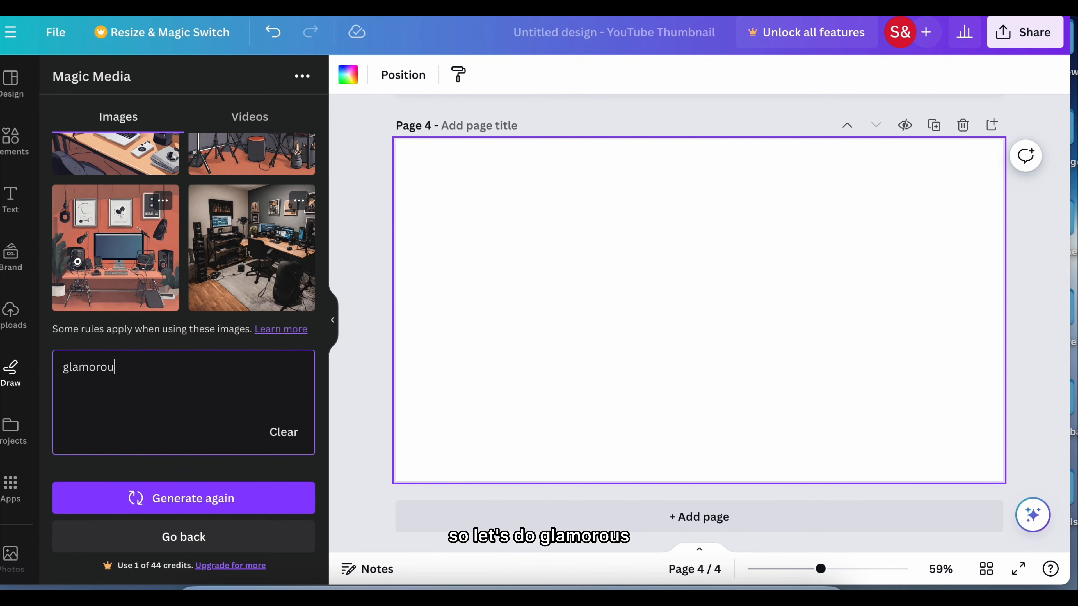
pyautogui.write('s home')
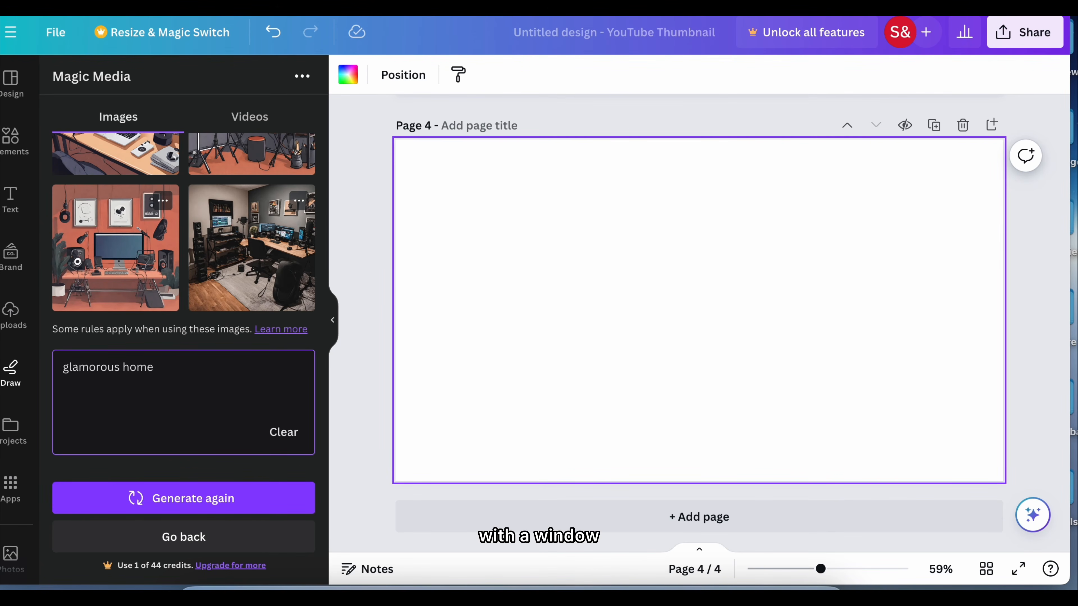
pyautogui.write(' office with window')
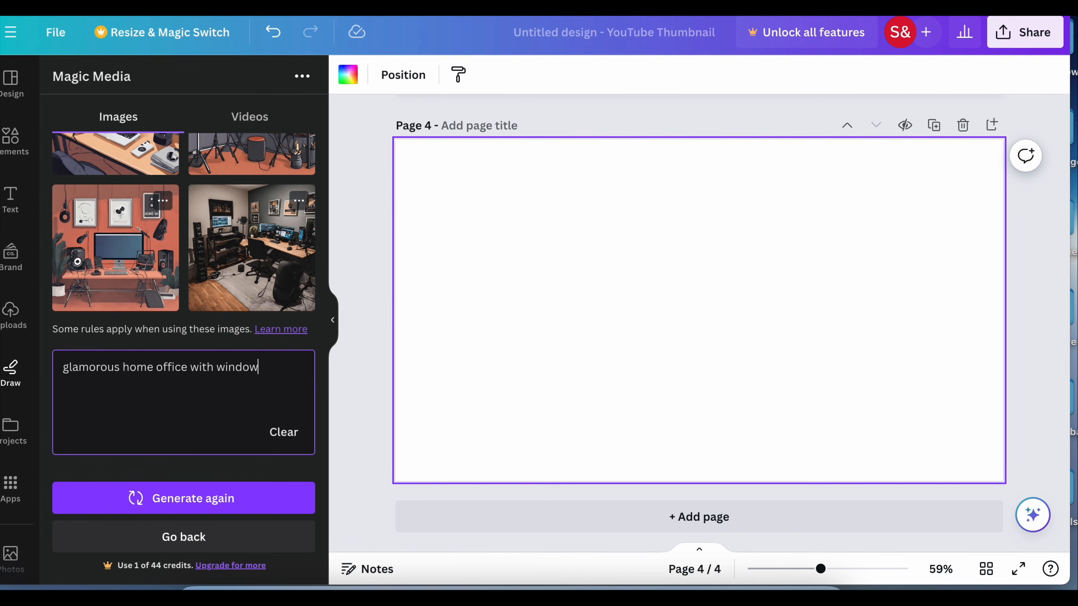
pyautogui.press('Return')
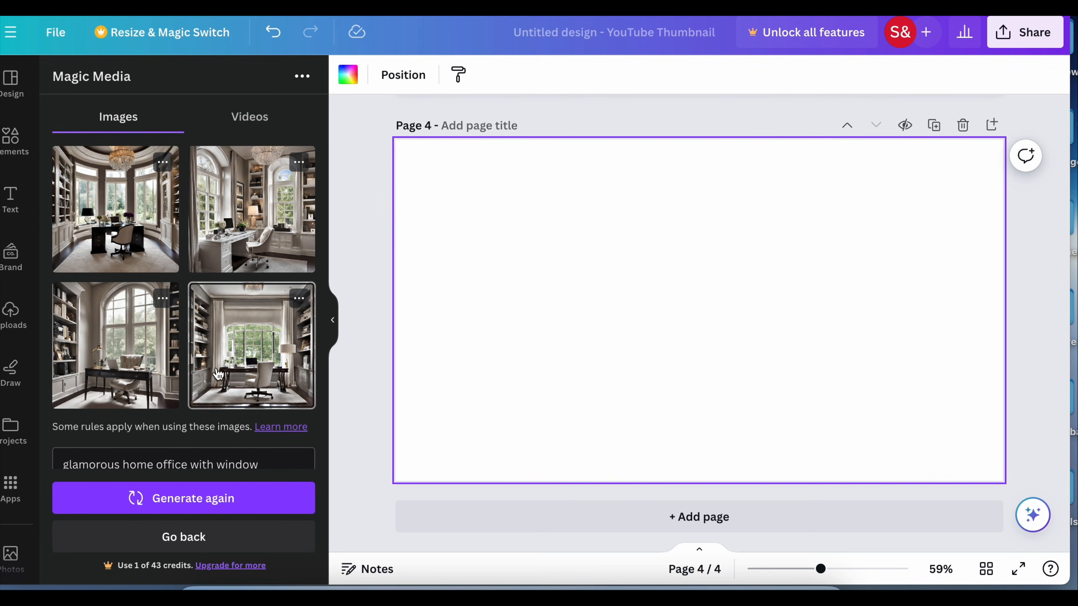
# Place the generated office image with the white desk and arched windows on page 4 and enlarge it to the full 1,280 × 720 page
pyautogui.click(272, 233)
pyautogui.moveTo(599, 210); pyautogui.dragTo(484, 187)
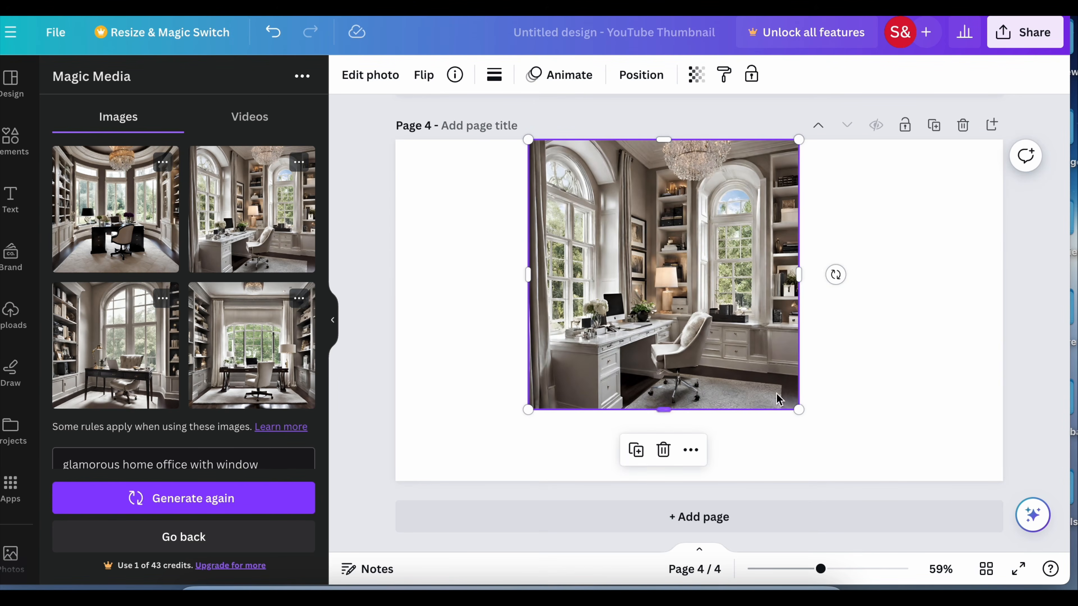
pyautogui.moveTo(800, 276); pyautogui.dragTo(903, 275)
pyautogui.moveTo(756, 403); pyautogui.dragTo(727, 474)
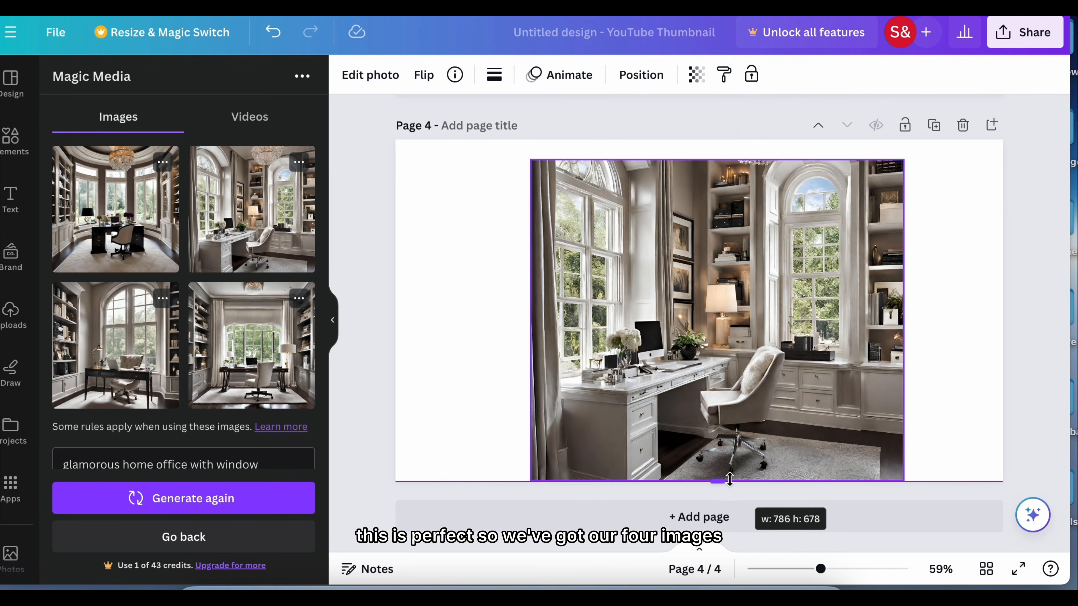
pyautogui.moveTo(717, 160); pyautogui.dragTo(717, 140)
pyautogui.moveTo(904, 310); pyautogui.dragTo(1003, 305)
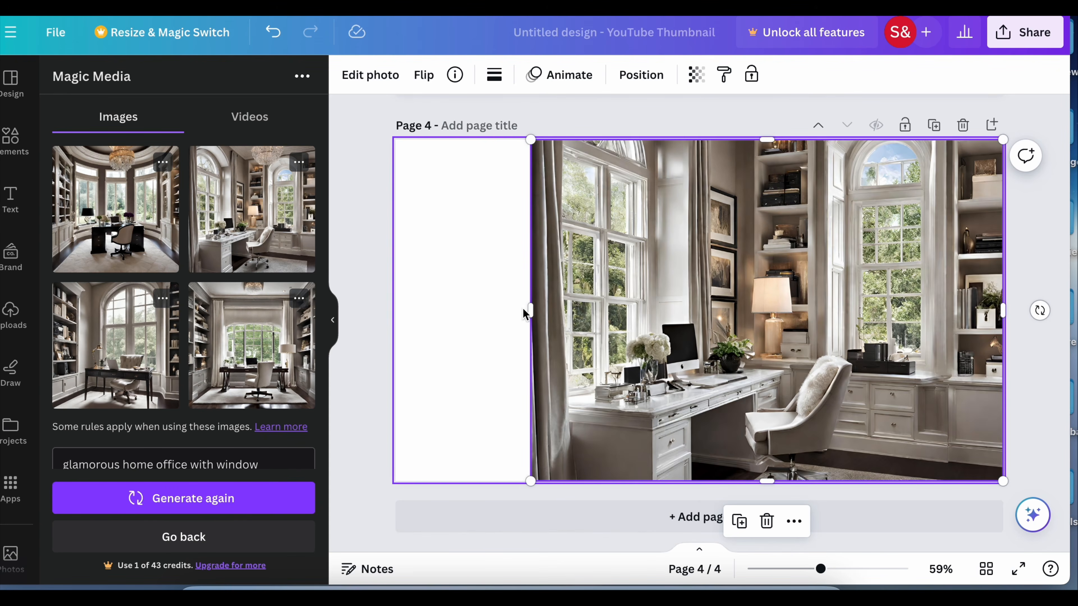
pyautogui.moveTo(529, 309); pyautogui.dragTo(395, 313)
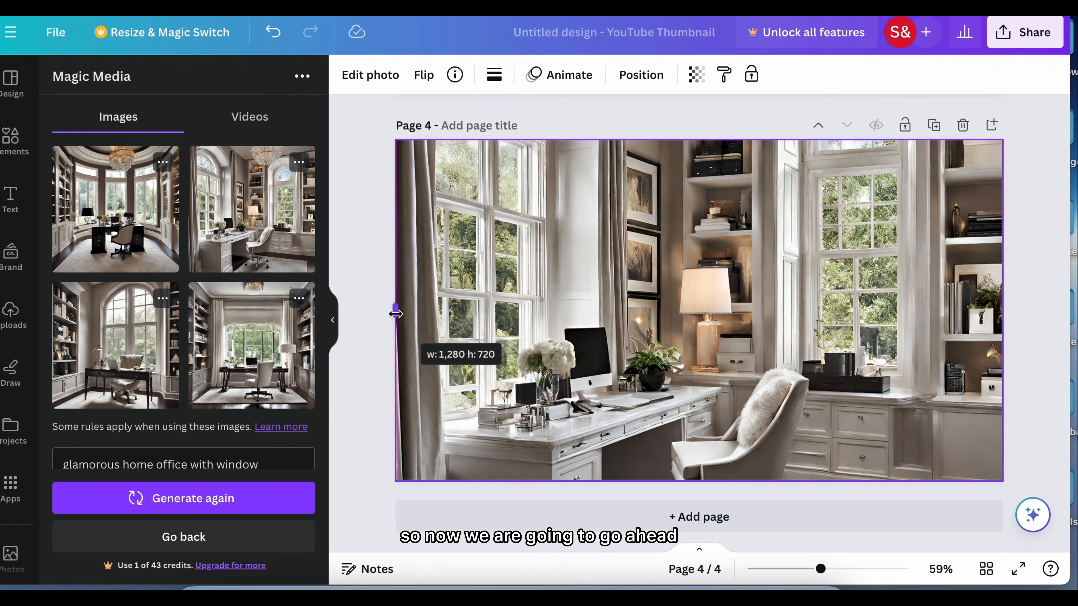
# Shift the page 4 photo down within its 16:9 crop to show more of the arched window
pyautogui.doubleClick(561, 318)
pyautogui.moveTo(561, 318); pyautogui.dragTo(555, 293)
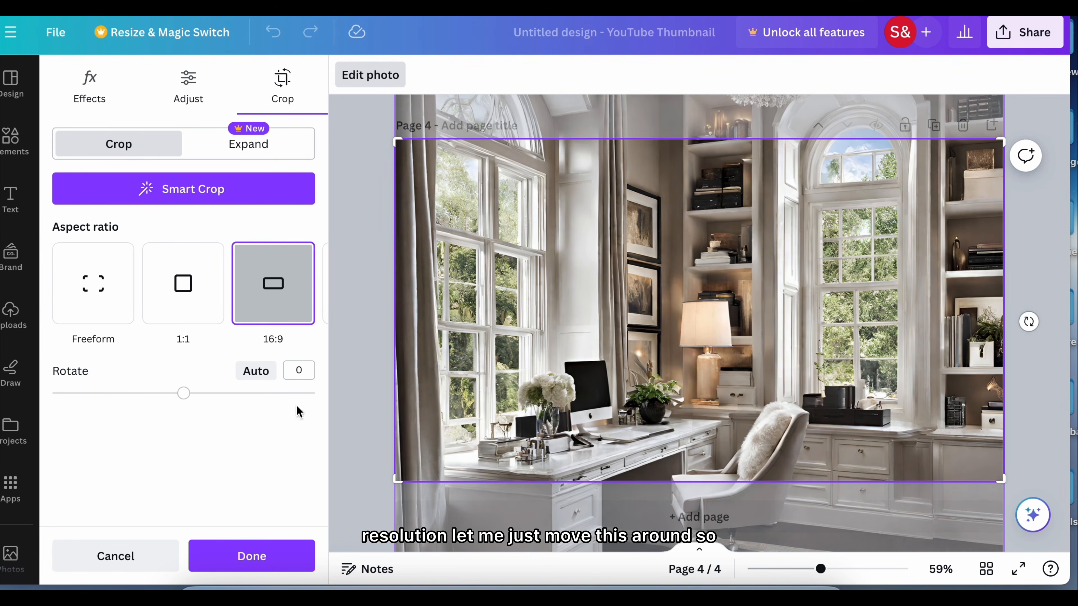
pyautogui.click(252, 556)
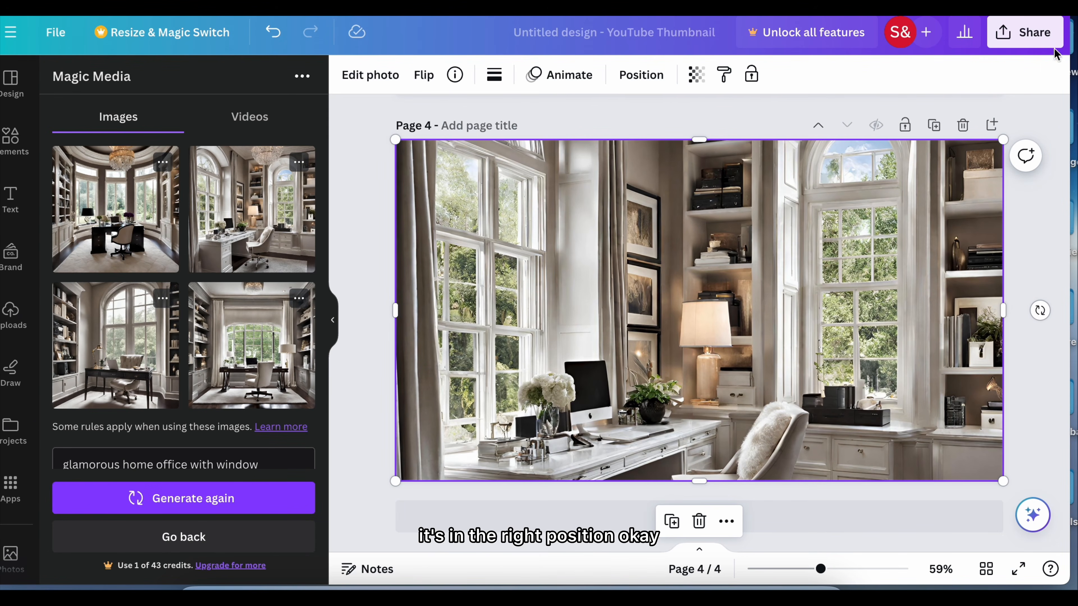
# Review the images on the design's pages and look through the file types available for downloading it
pyautogui.scroll(5, 377, 189)
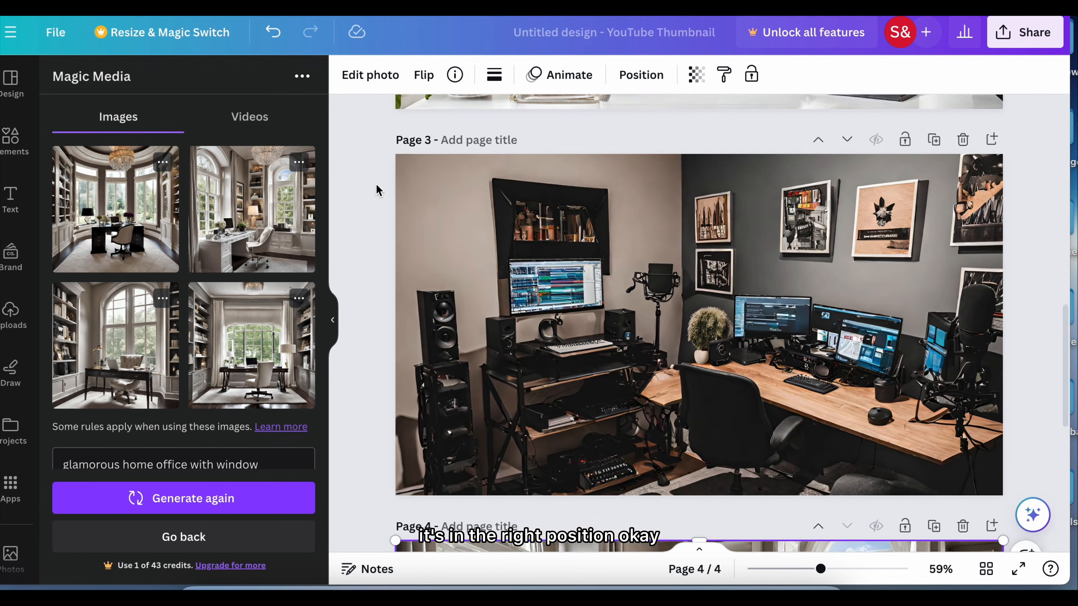
pyautogui.scroll(10, 377, 189)
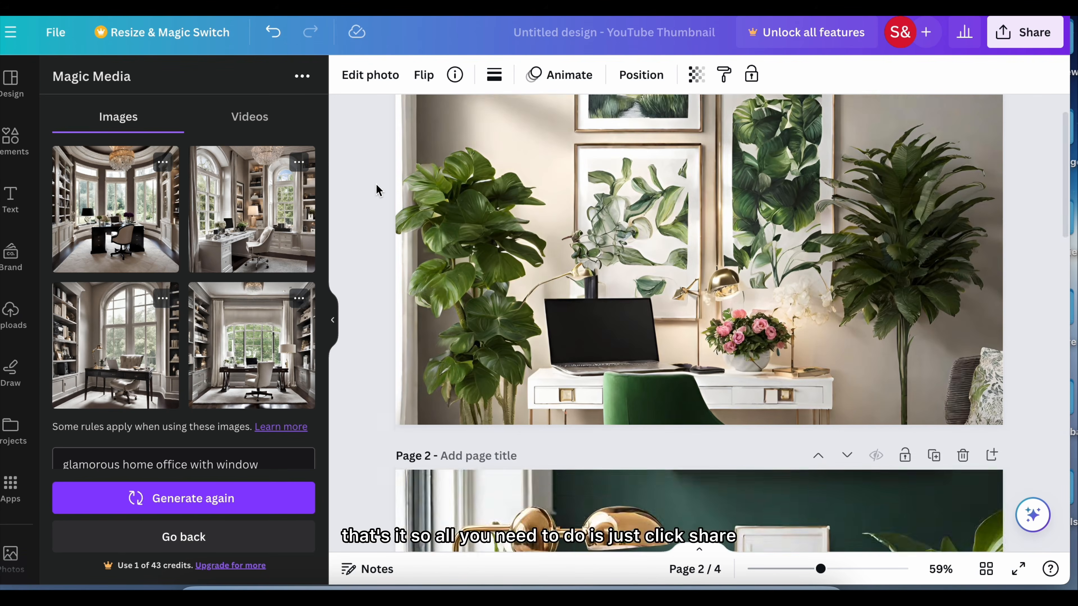
pyautogui.scroll(-1, 376, 189)
pyautogui.scroll(-15, 376, 189)
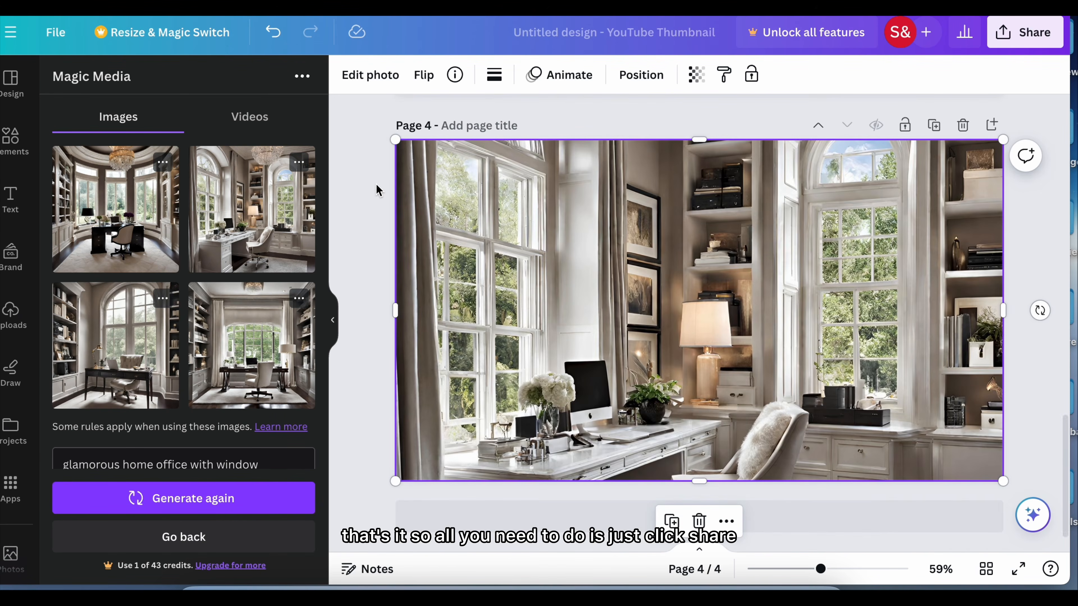
pyautogui.click(1046, 34)
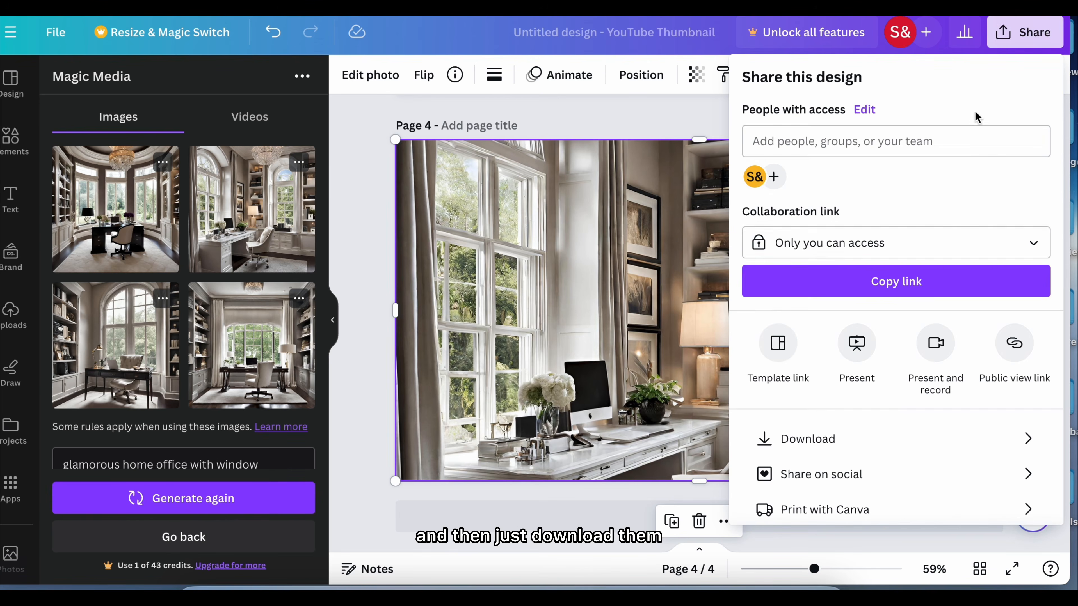
pyautogui.click(857, 441)
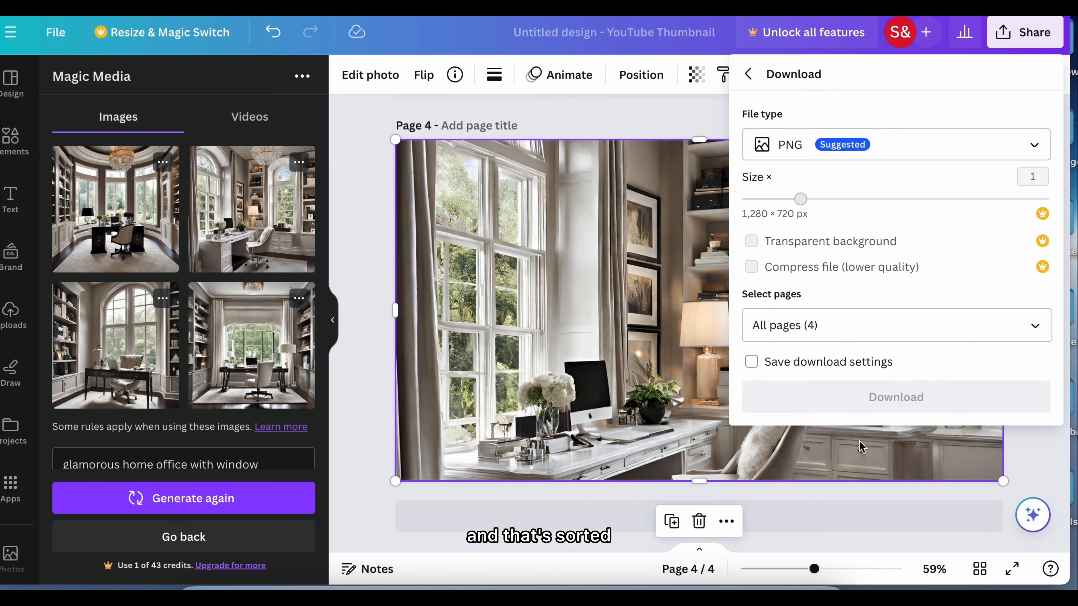
pyautogui.click(899, 157)
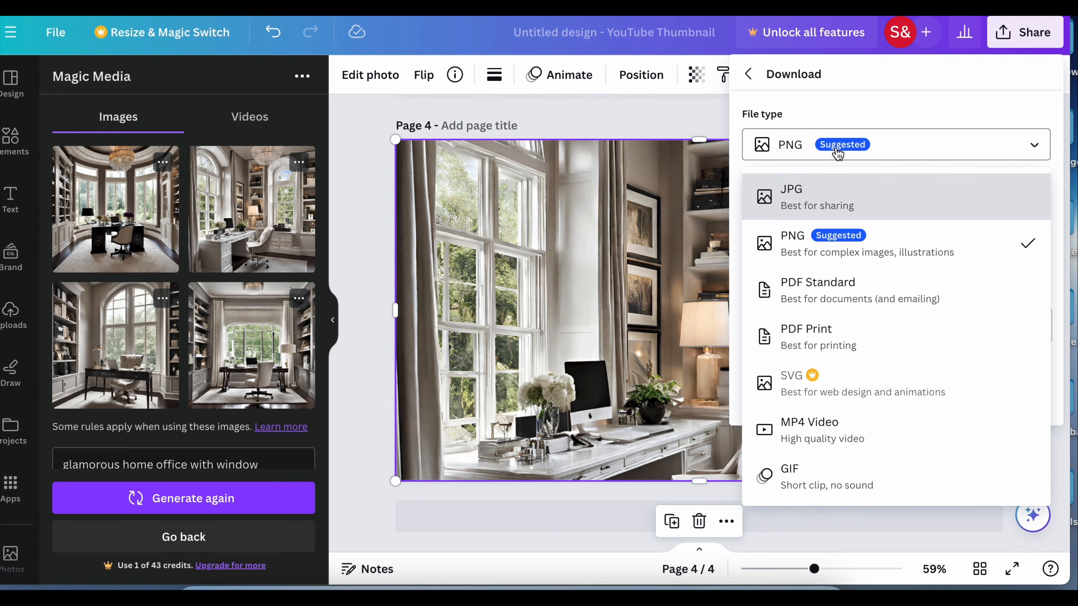
pyautogui.click(693, 123)
# Download all four pages of the design as PNG images at 1,280 × 720 px
pyautogui.click(1018, 34)
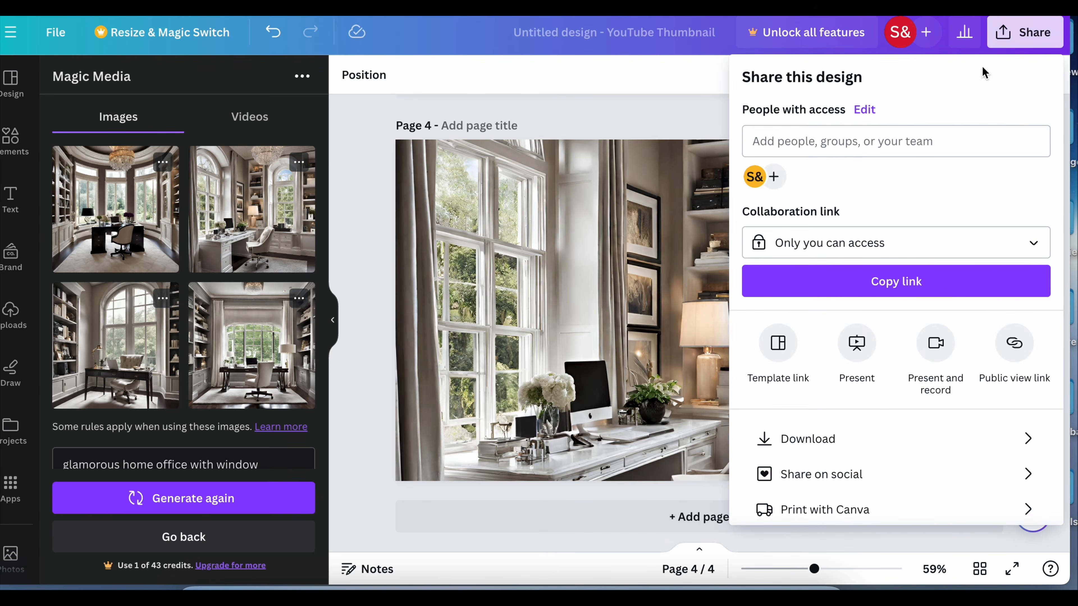
pyautogui.click(806, 439)
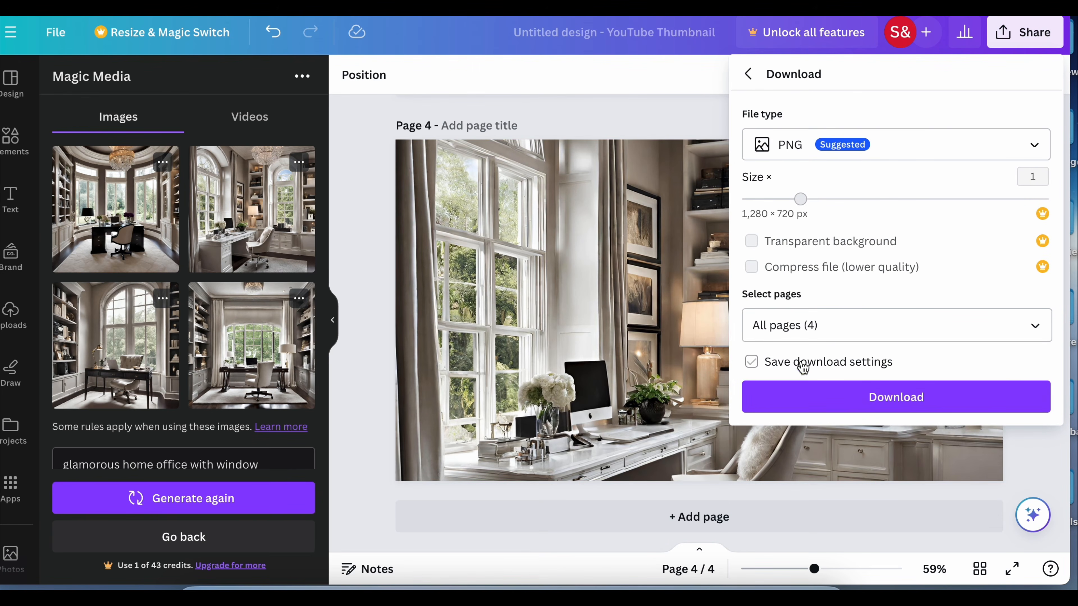
pyautogui.click(773, 375)
pyautogui.click(950, 405)
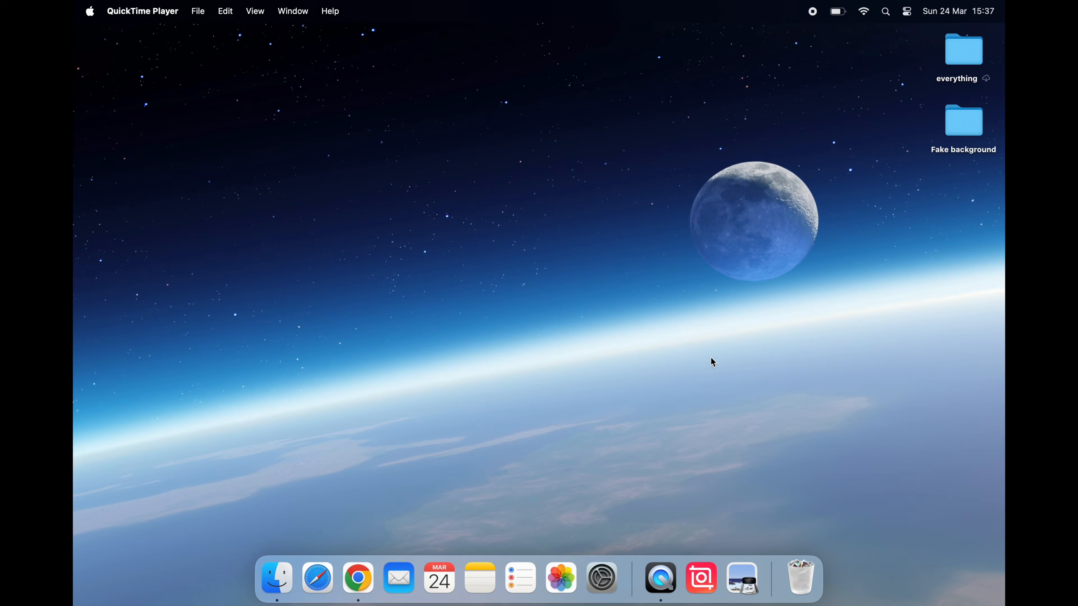
# Look through the four downloaded PNG images in the Untitled design folder inside Fake background
pyautogui.doubleClick(965, 121)
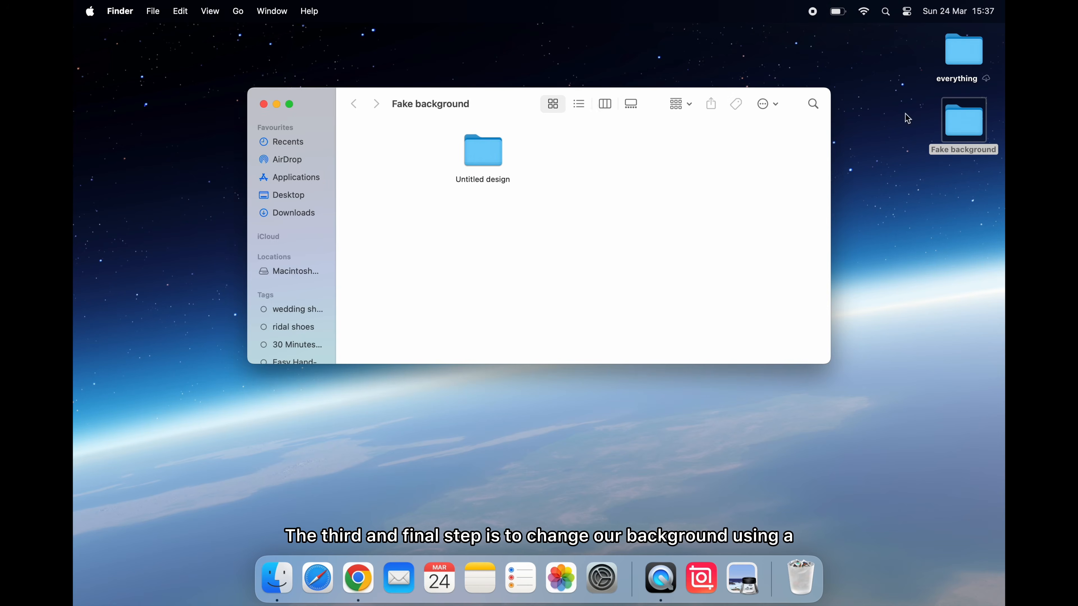
pyautogui.doubleClick(481, 166)
pyautogui.moveTo(628, 161); pyautogui.dragTo(346, 150)
pyautogui.press('space')
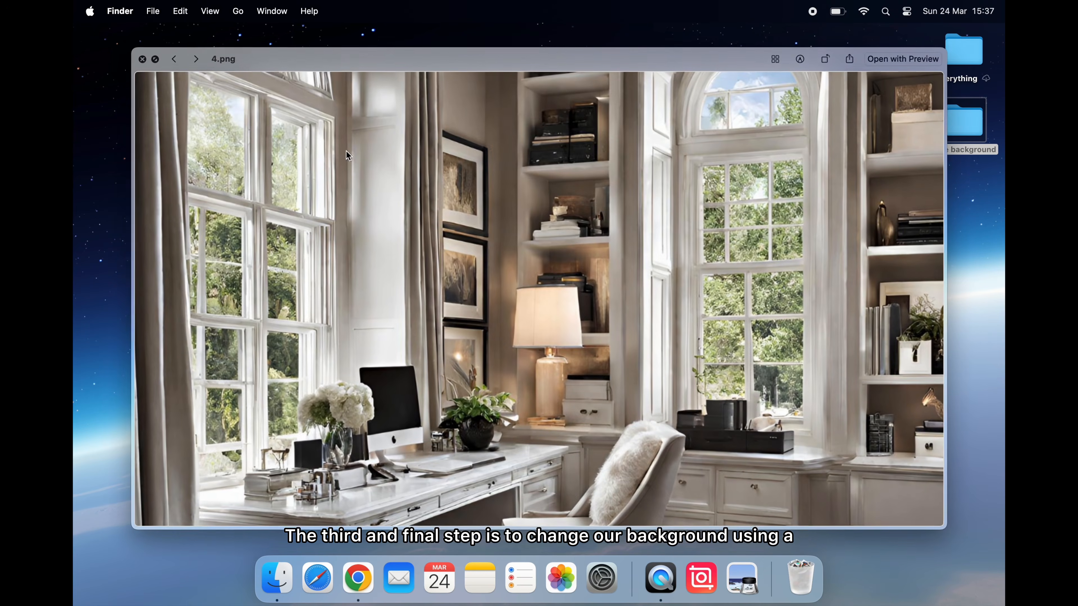
pyautogui.press('Left')
pyautogui.press('Left')
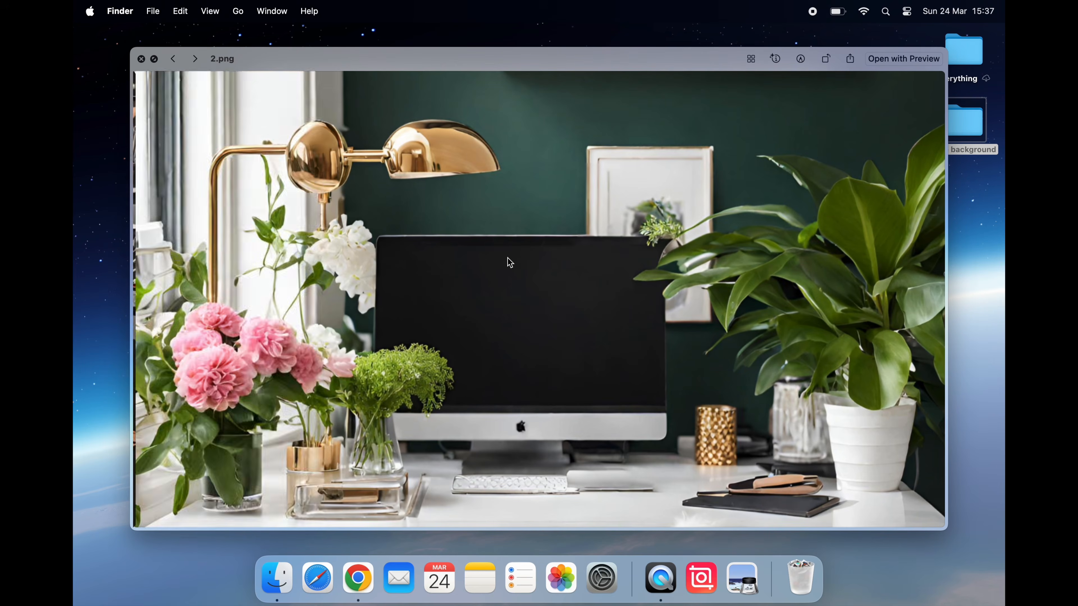
pyautogui.press('Left')
pyautogui.press('Left')
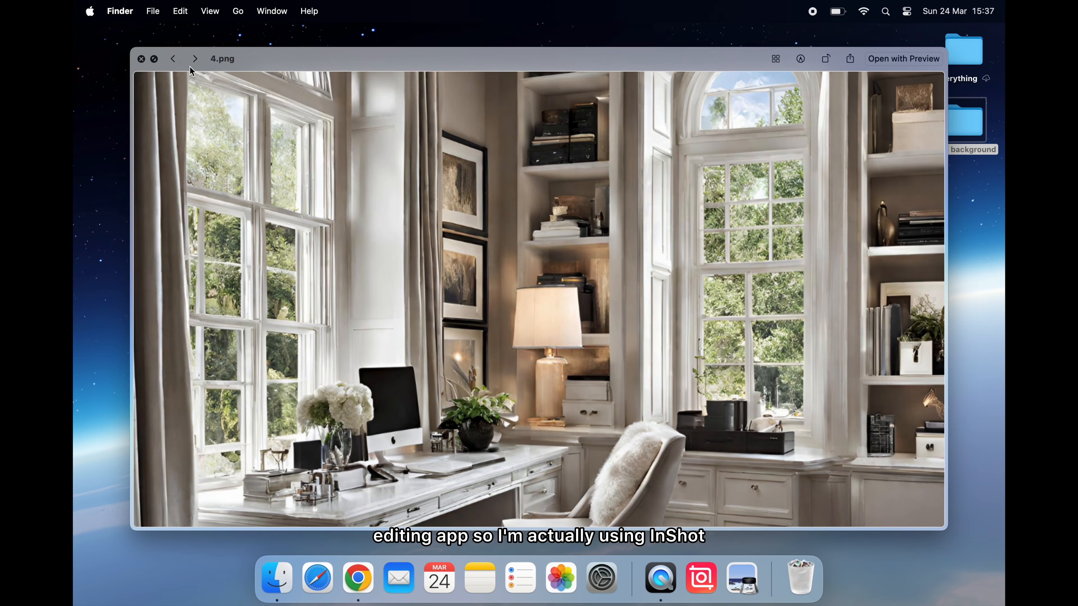
pyautogui.click(141, 59)
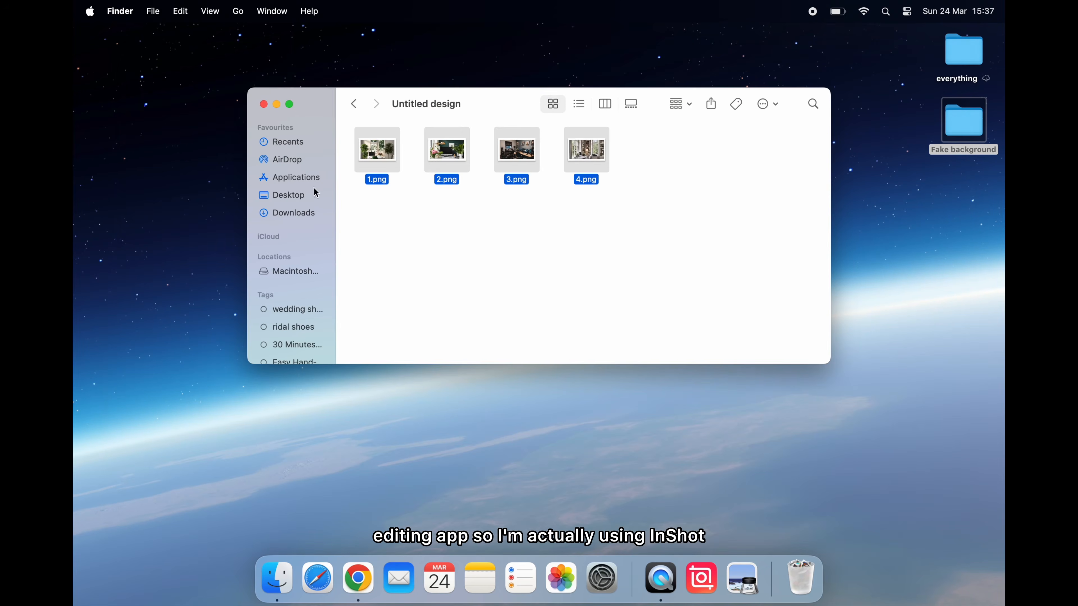
pyautogui.click(258, 103)
# Switch to InShot and start a new video project with the photo of the white home office with arched windows
pyautogui.click(701, 577)
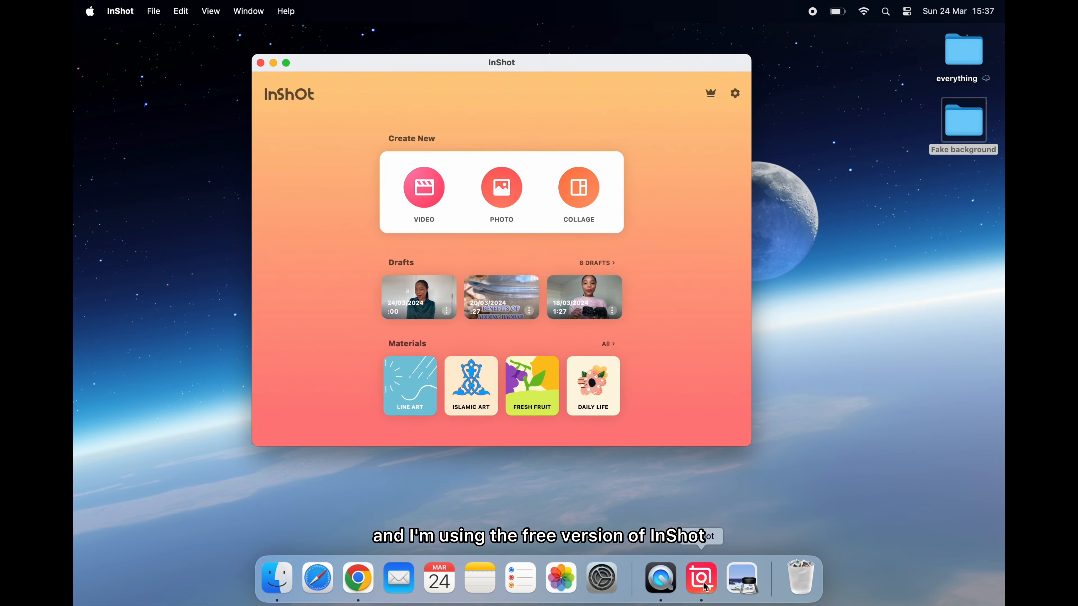
pyautogui.click(286, 64)
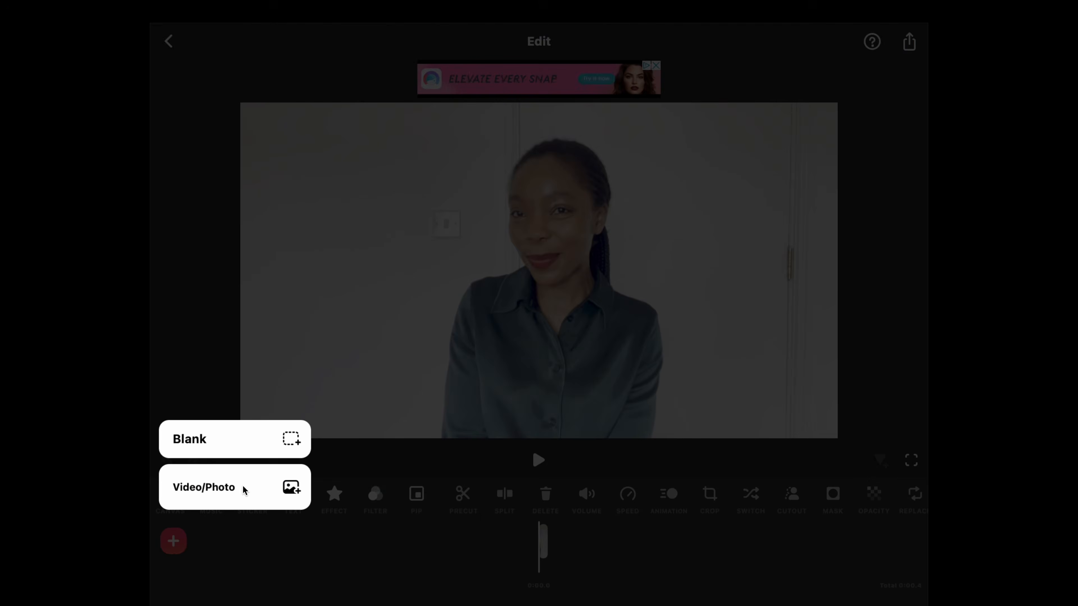
pyautogui.click(243, 486)
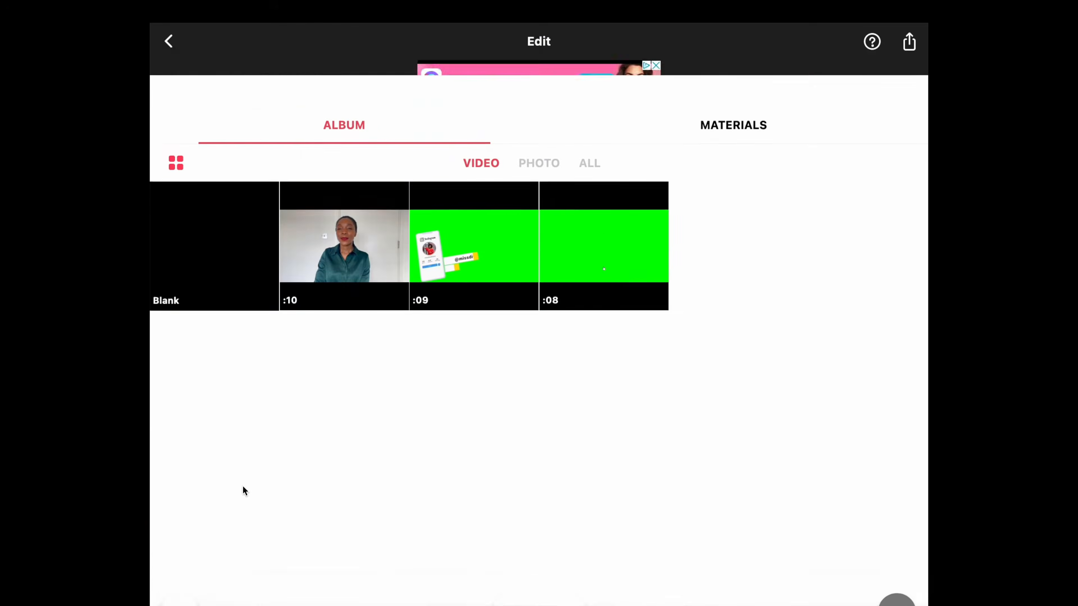
pyautogui.click(542, 111)
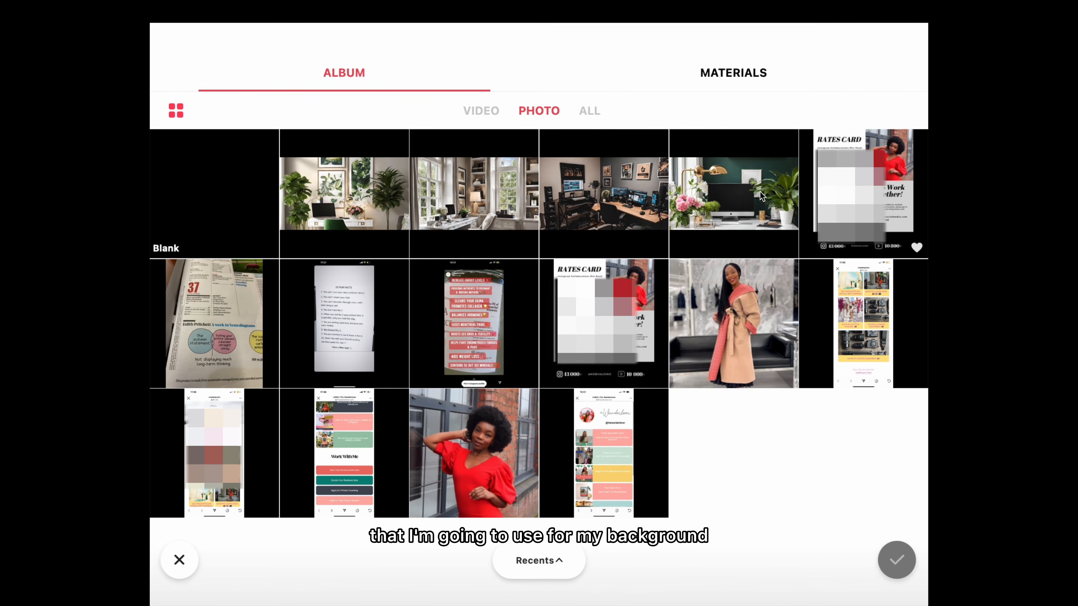
pyautogui.click(492, 180)
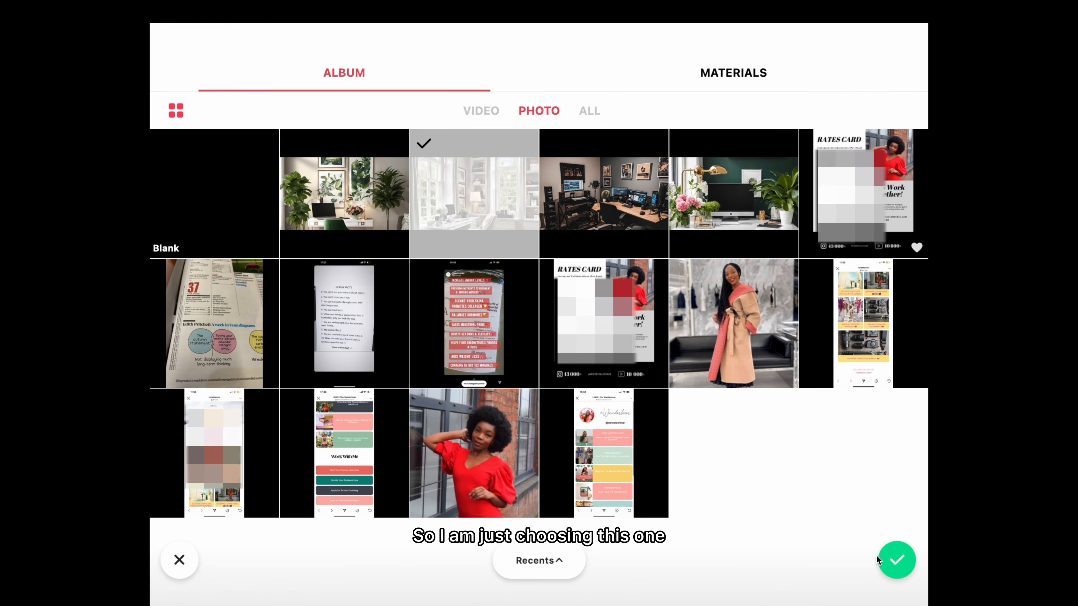
pyautogui.click(896, 562)
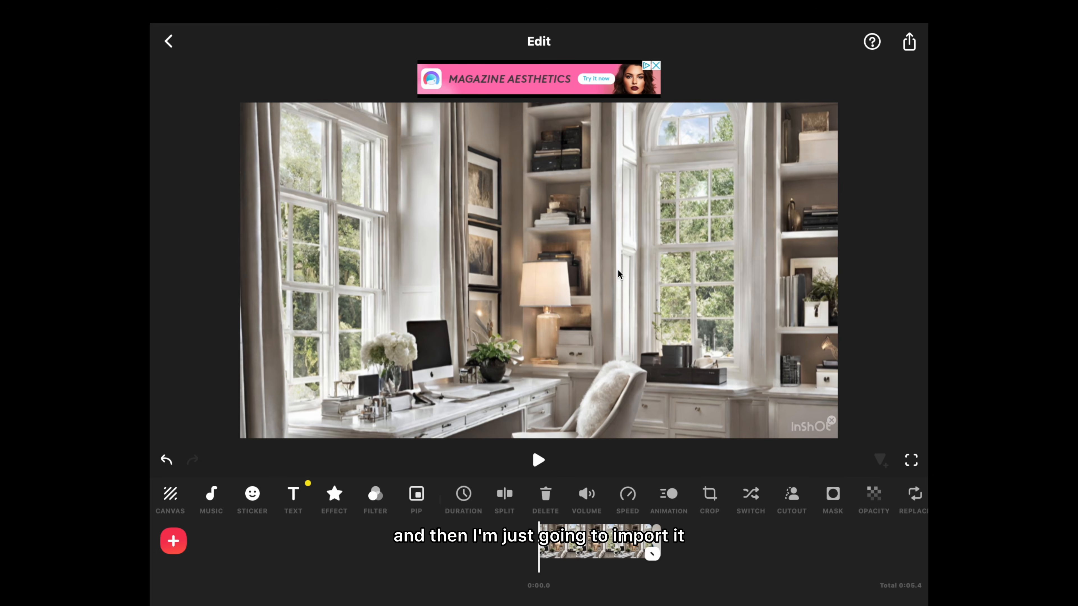
# Dismiss the banner ad and preview the imported background clip
pyautogui.click(656, 67)
pyautogui.click(654, 70)
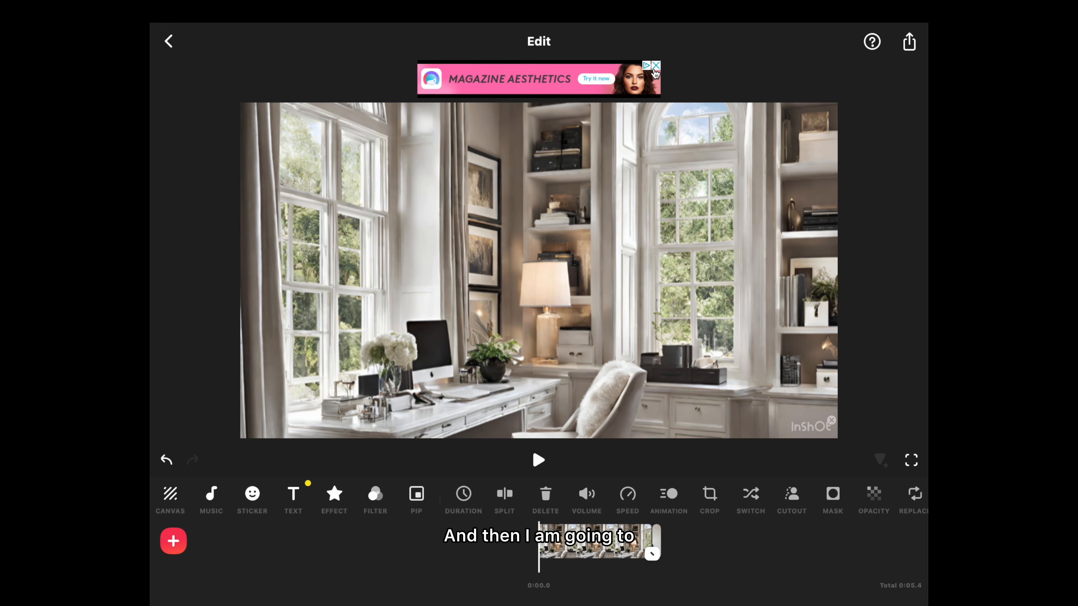
pyautogui.click(656, 66)
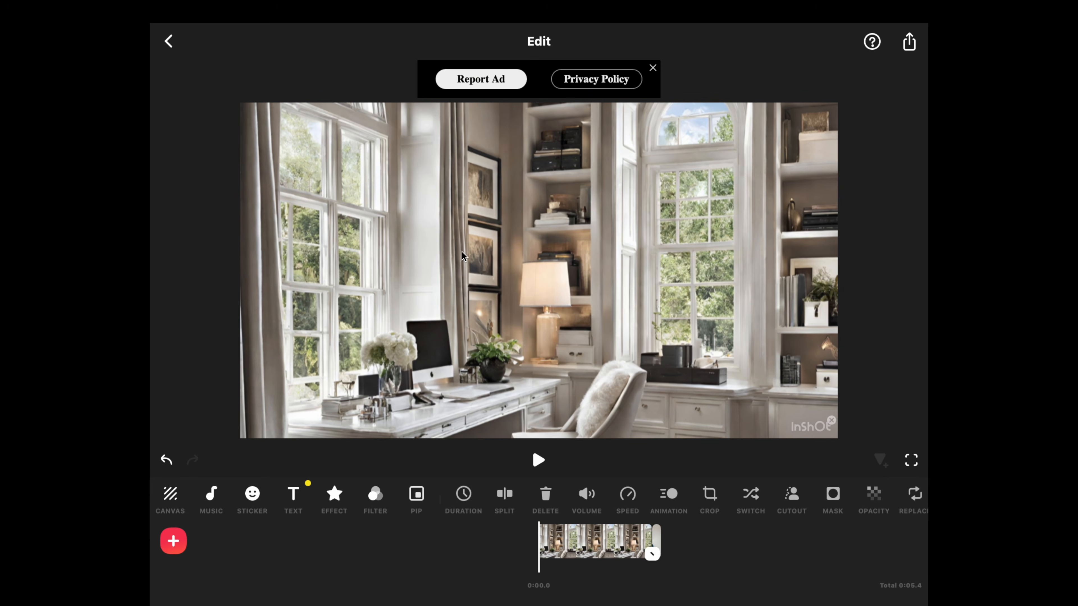
pyautogui.click(539, 462)
pyautogui.click(542, 466)
pyautogui.hscroll(-5, 515, 546)
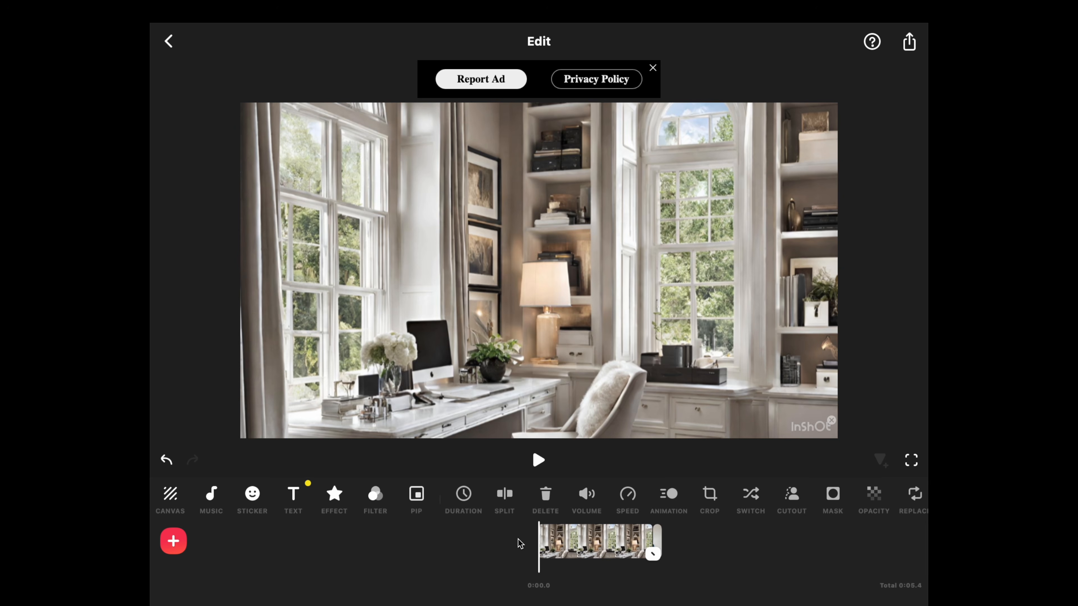
# Add the 10-second talking video as a picture-in-picture overlay and enlarge it to fill the whole frame
pyautogui.click(416, 498)
pyautogui.click(490, 109)
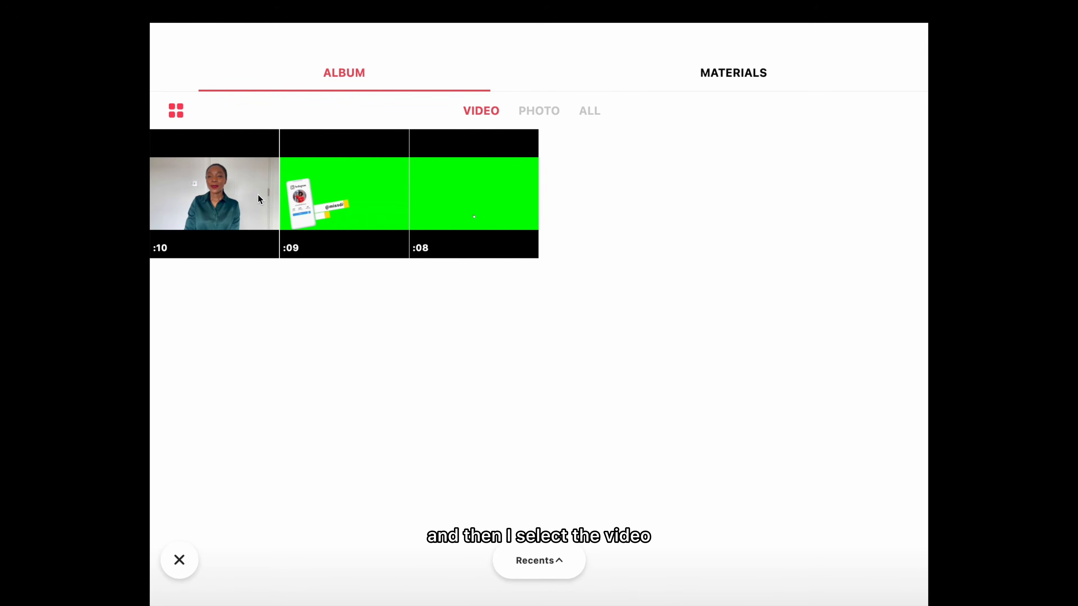
pyautogui.click(260, 200)
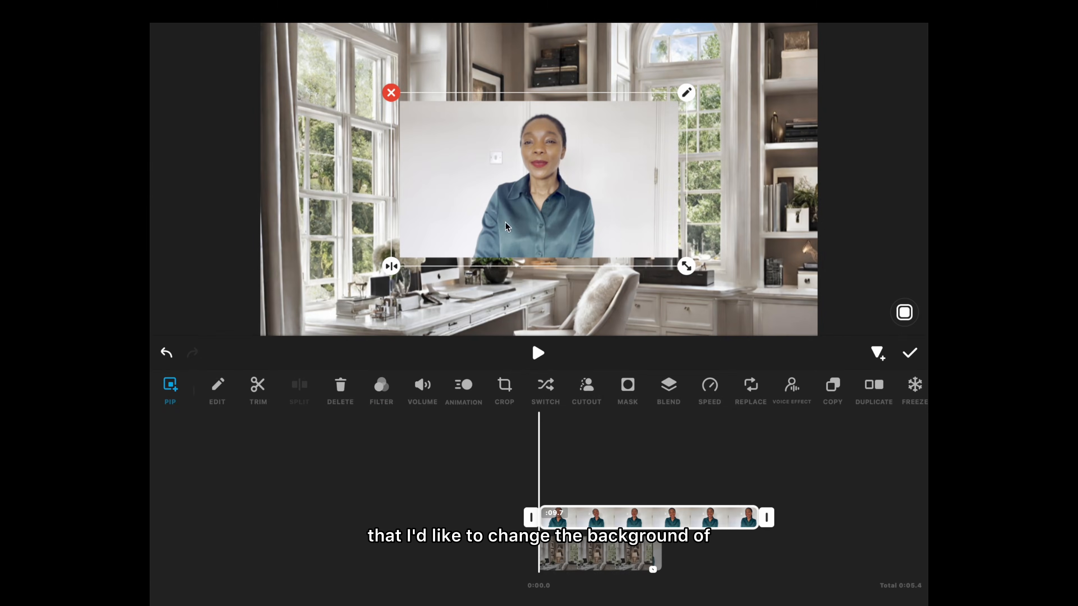
pyautogui.moveTo(694, 277); pyautogui.dragTo(855, 413)
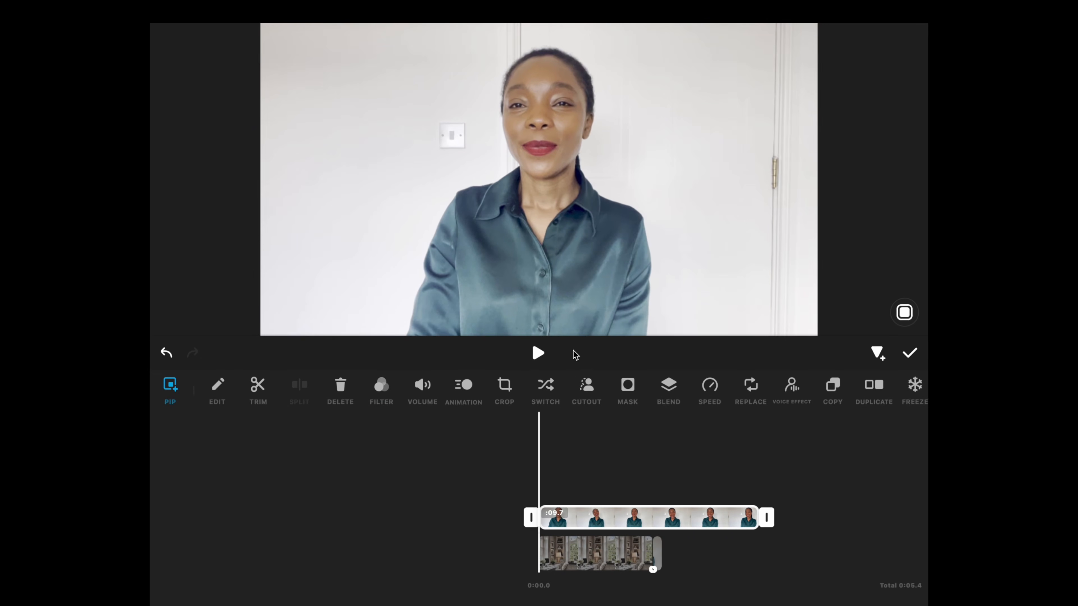
pyautogui.click(539, 352)
pyautogui.click(539, 352)
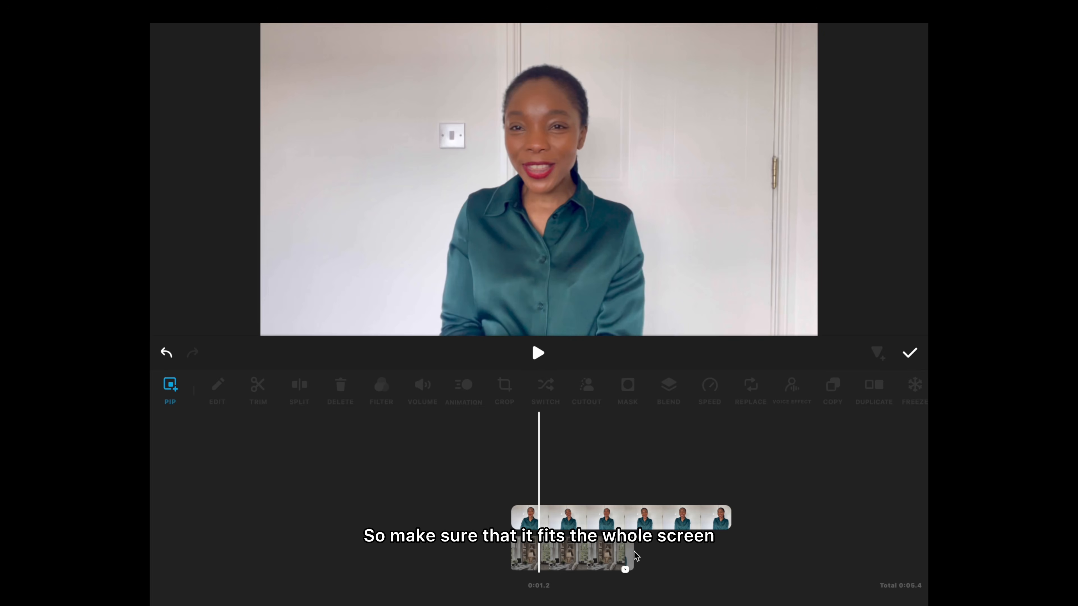
pyautogui.click(910, 352)
# Extend the office background clip to about 9.5 seconds so it matches the length of the overlaid video
pyautogui.click(578, 550)
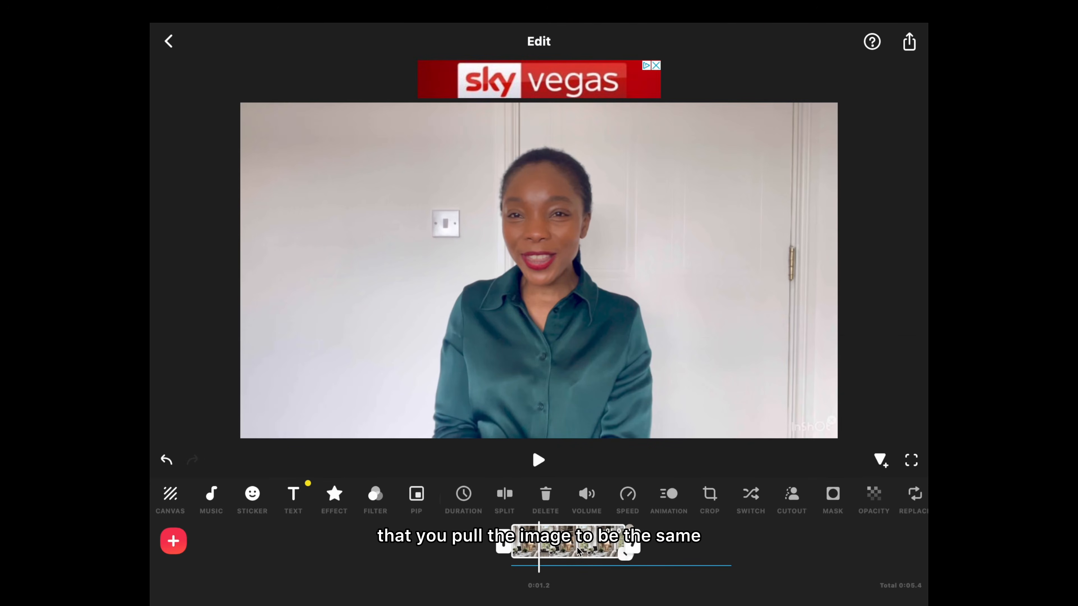
pyautogui.moveTo(640, 546); pyautogui.dragTo(748, 558)
pyautogui.click(727, 556)
pyautogui.hscroll(-2, 576, 547)
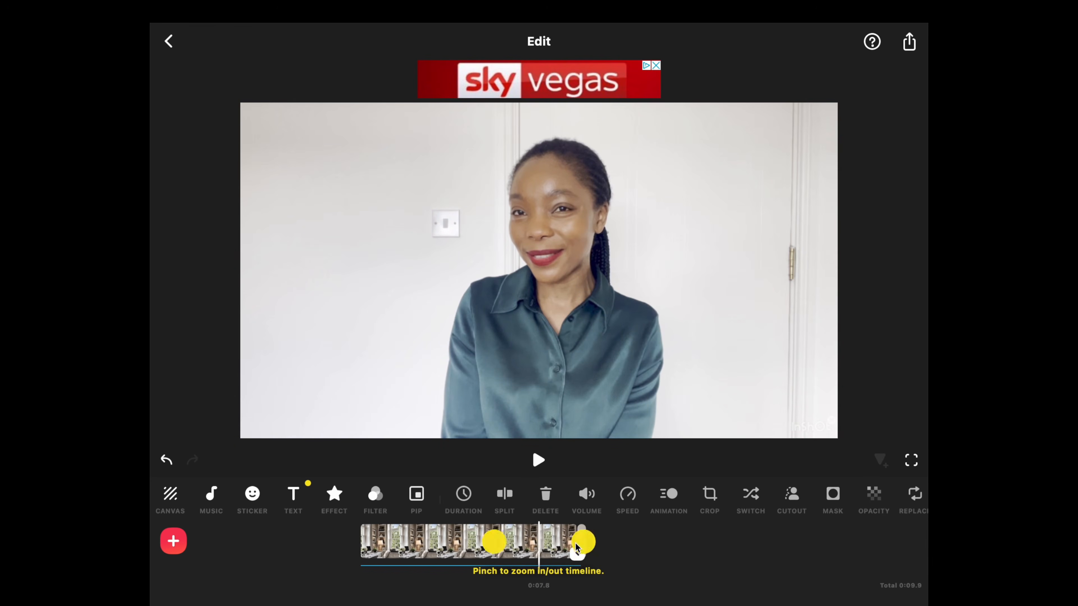
pyautogui.click(576, 549)
pyautogui.click(544, 491)
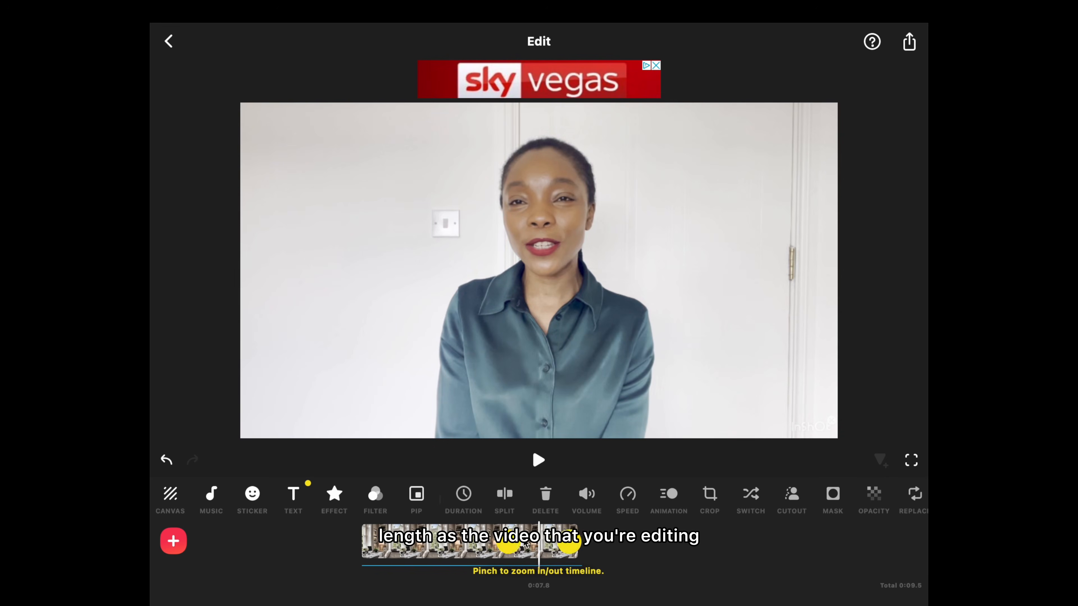
pyautogui.hscroll(-5, 505, 550)
pyautogui.hscroll(10, 504, 552)
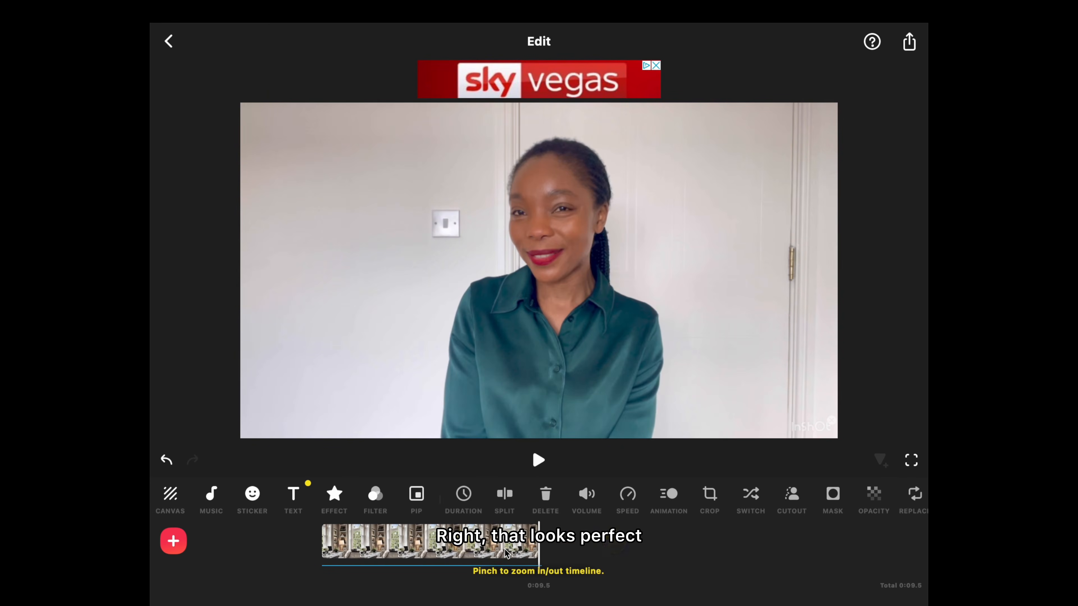
pyautogui.hscroll(-10, 505, 552)
pyautogui.hscroll(7, 505, 551)
pyautogui.hscroll(3, 504, 551)
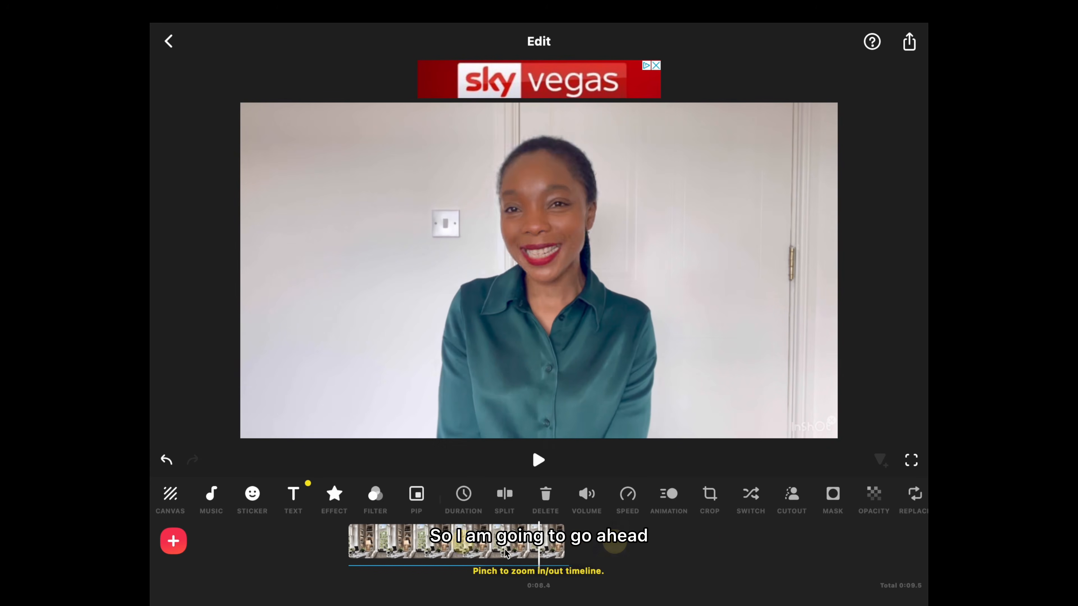
# Remove the background from the overlaid video with the automatic Cutout and play back the composite
pyautogui.click(504, 551)
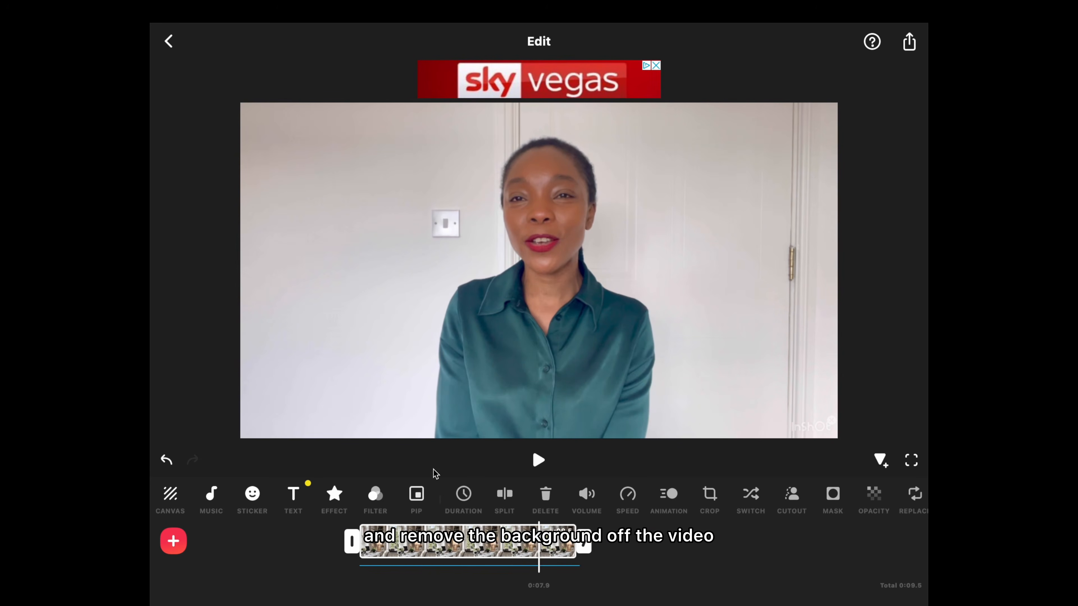
pyautogui.click(418, 497)
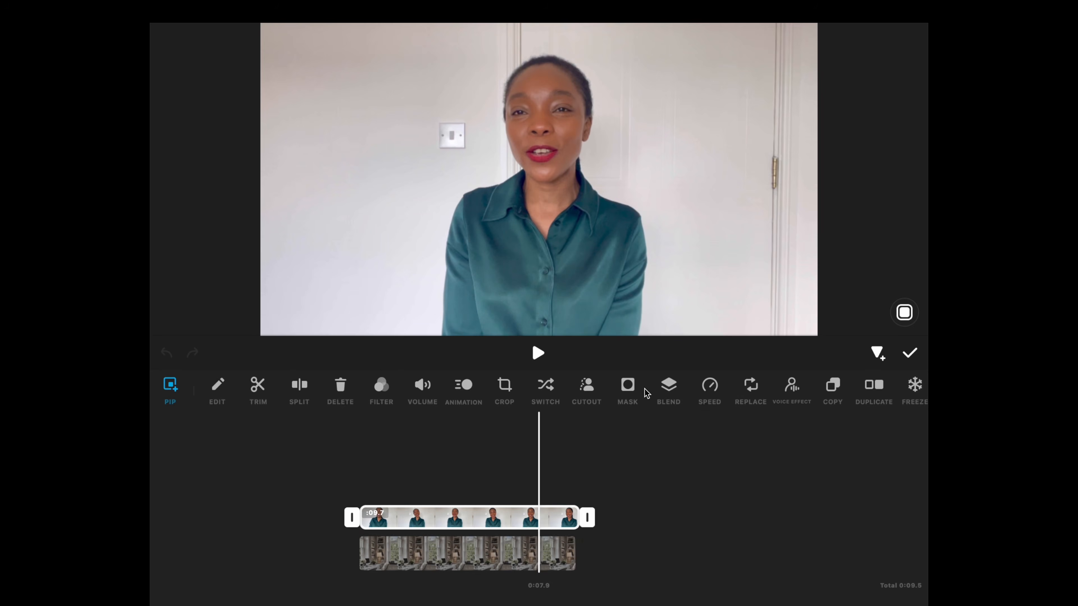
pyautogui.click(588, 395)
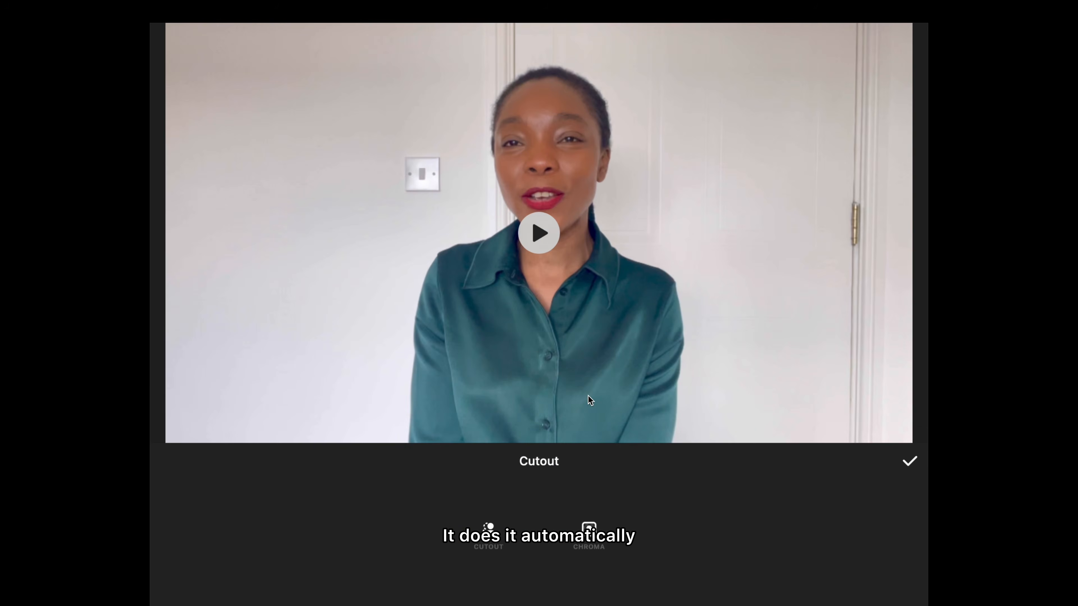
pyautogui.click(491, 536)
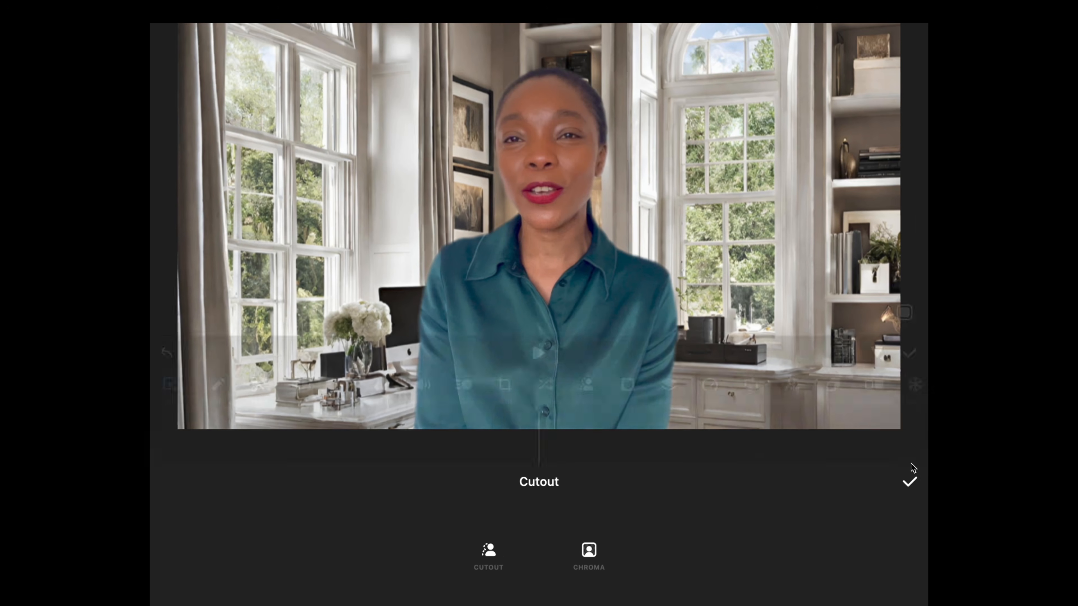
pyautogui.click(910, 462)
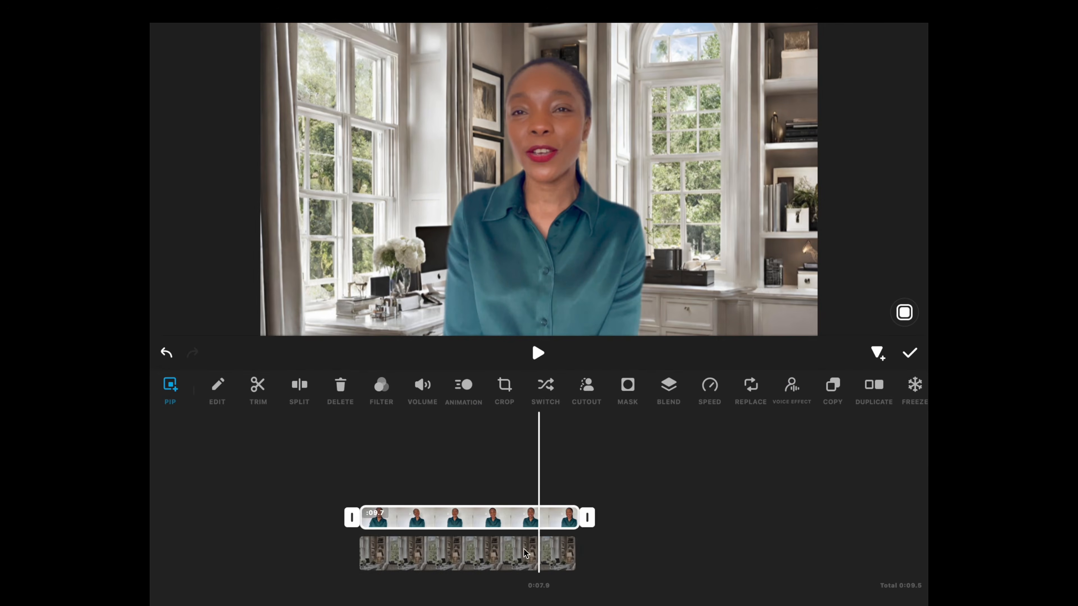
pyautogui.click(538, 353)
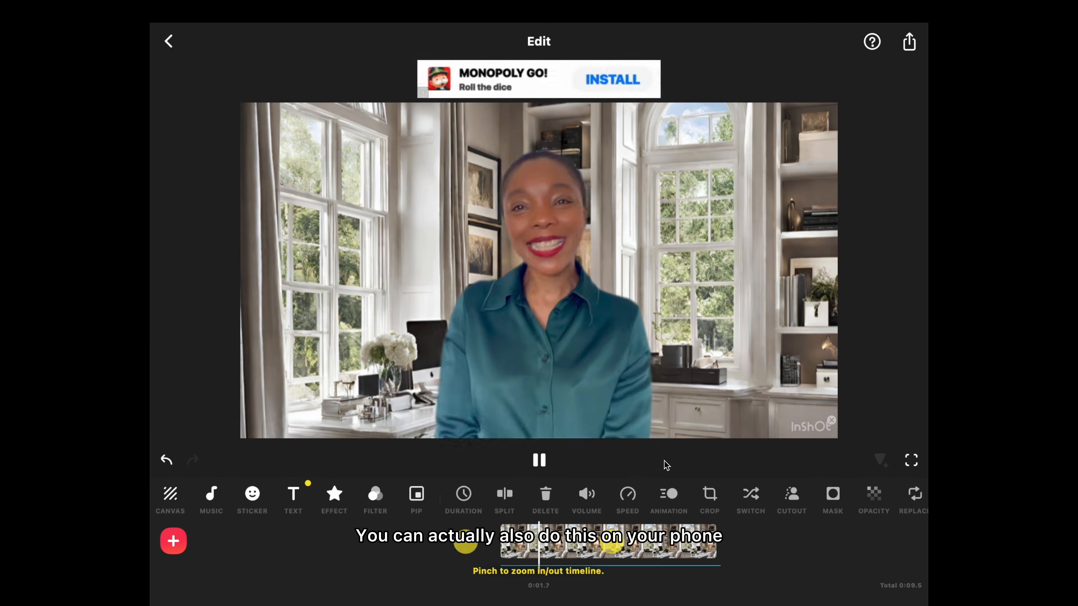
pyautogui.click(538, 460)
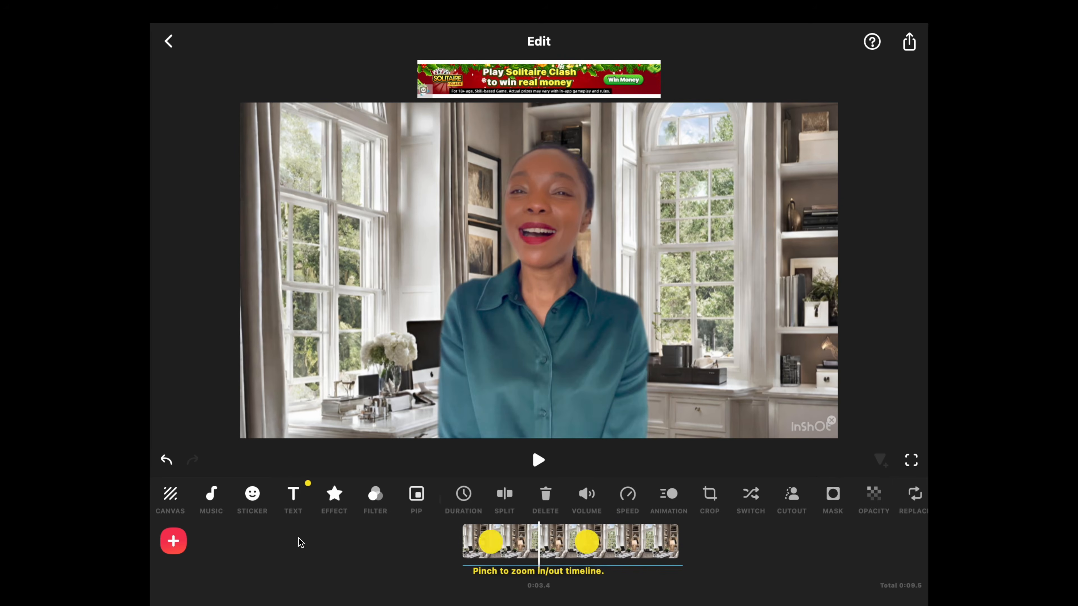
# Apply the Gauss blur AI effect to the office background and lower its intensity
pyautogui.click(335, 503)
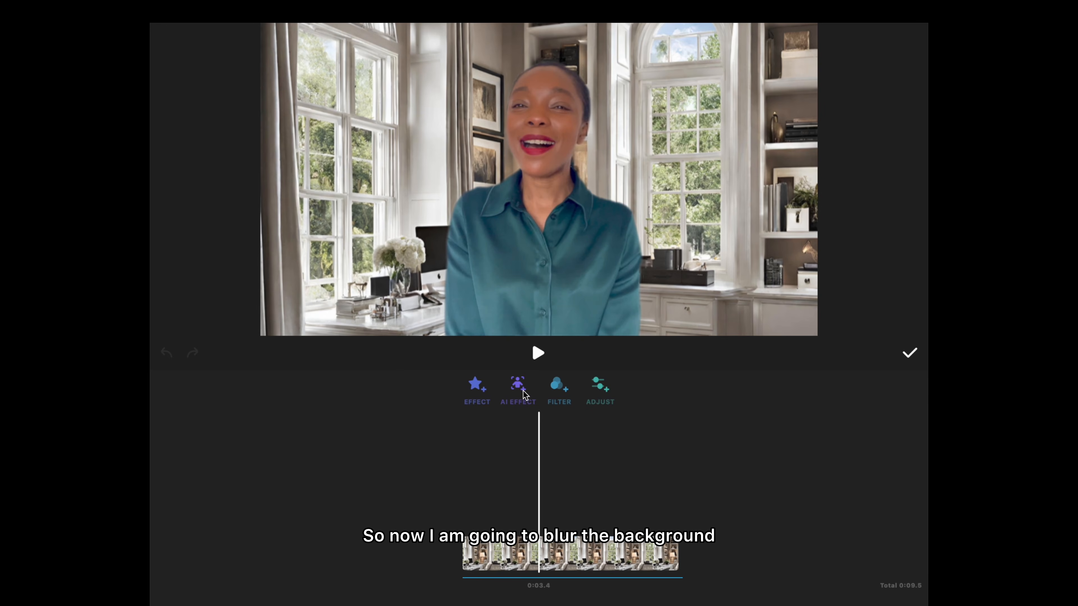
pyautogui.click(525, 394)
pyautogui.click(687, 448)
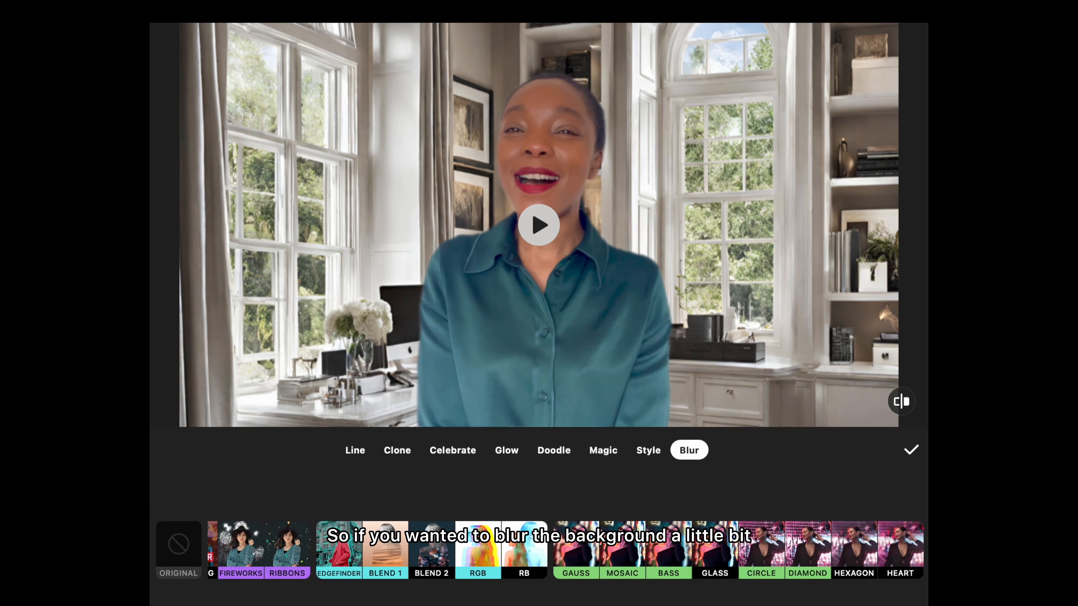
pyautogui.click(568, 551)
pyautogui.moveTo(529, 501); pyautogui.dragTo(443, 498)
pyautogui.click(911, 450)
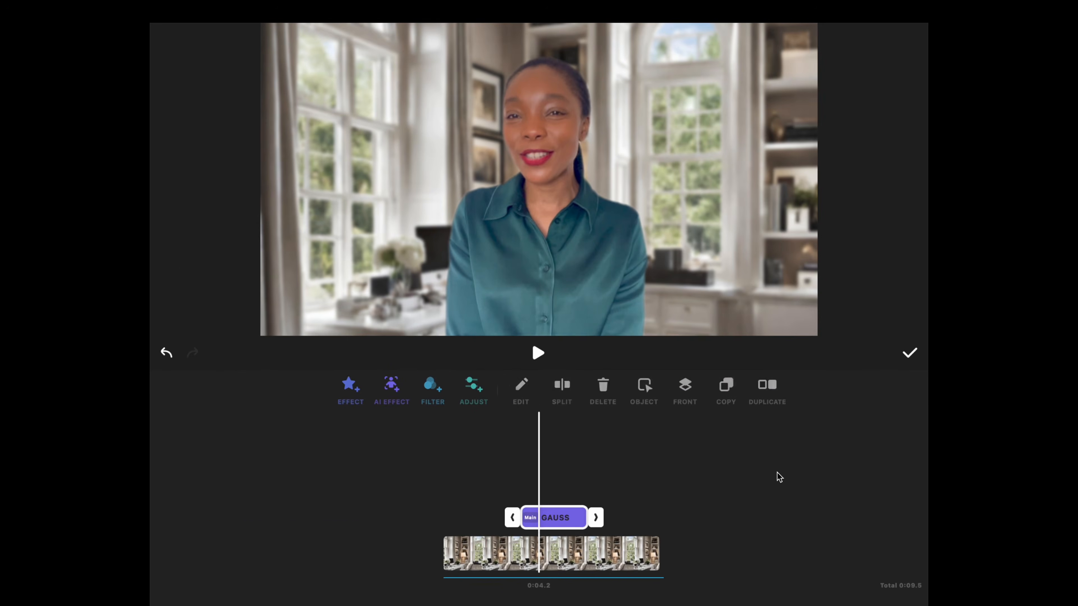
# Stretch the Gauss effect in both directions to cover the whole video and play back the result
pyautogui.moveTo(510, 521); pyautogui.dragTo(432, 521)
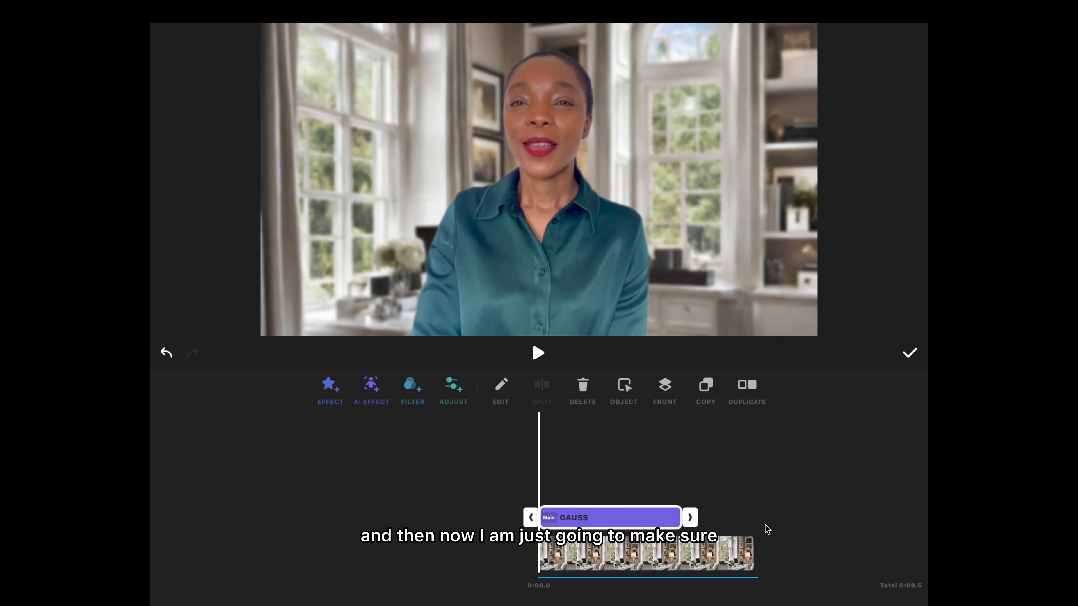
pyautogui.moveTo(695, 517); pyautogui.dragTo(781, 522)
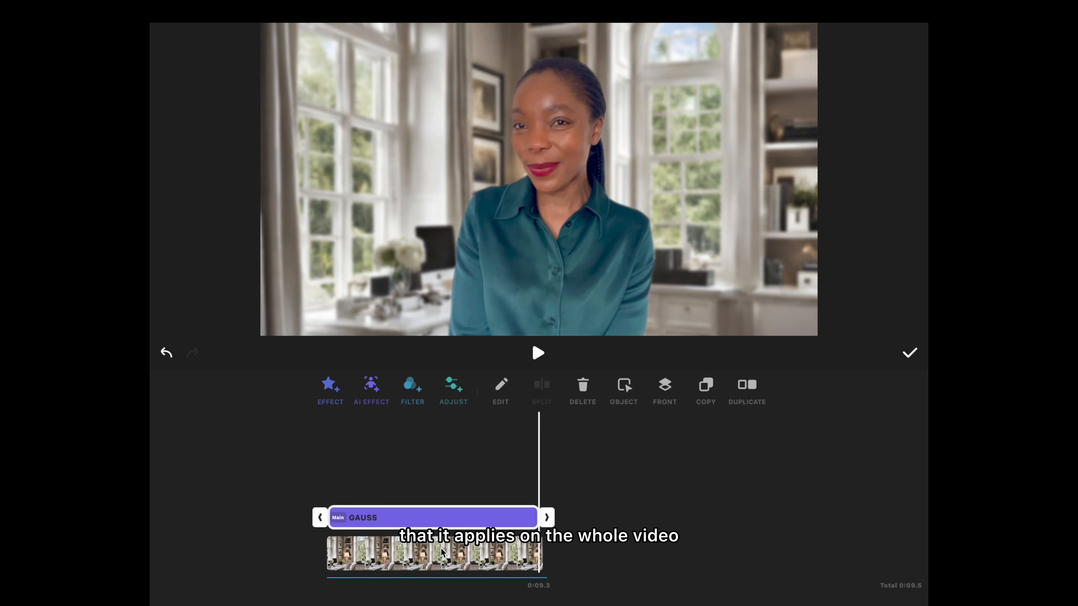
pyautogui.hscroll(-5, 442, 550)
pyautogui.click(538, 351)
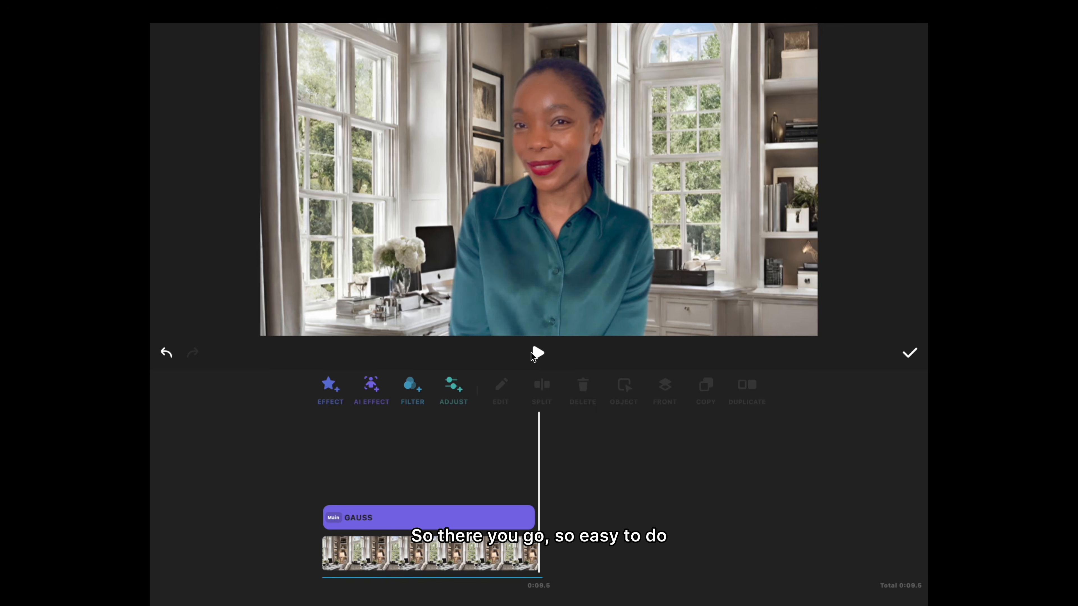
pyautogui.click(910, 352)
# Open the save options for exporting the finished video
pyautogui.hscroll(-5, 444, 548)
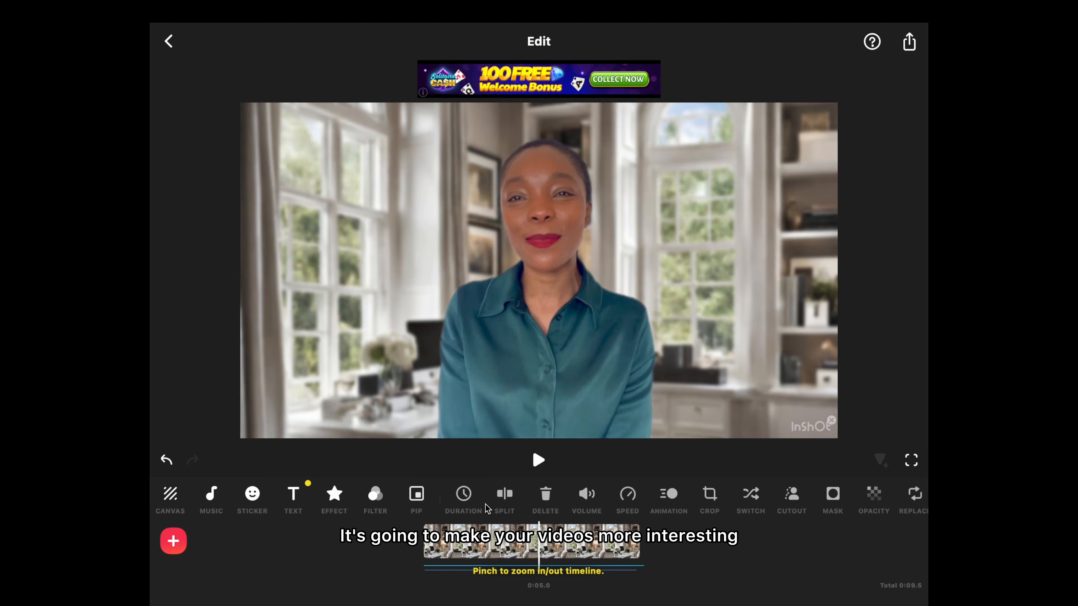
pyautogui.click(909, 43)
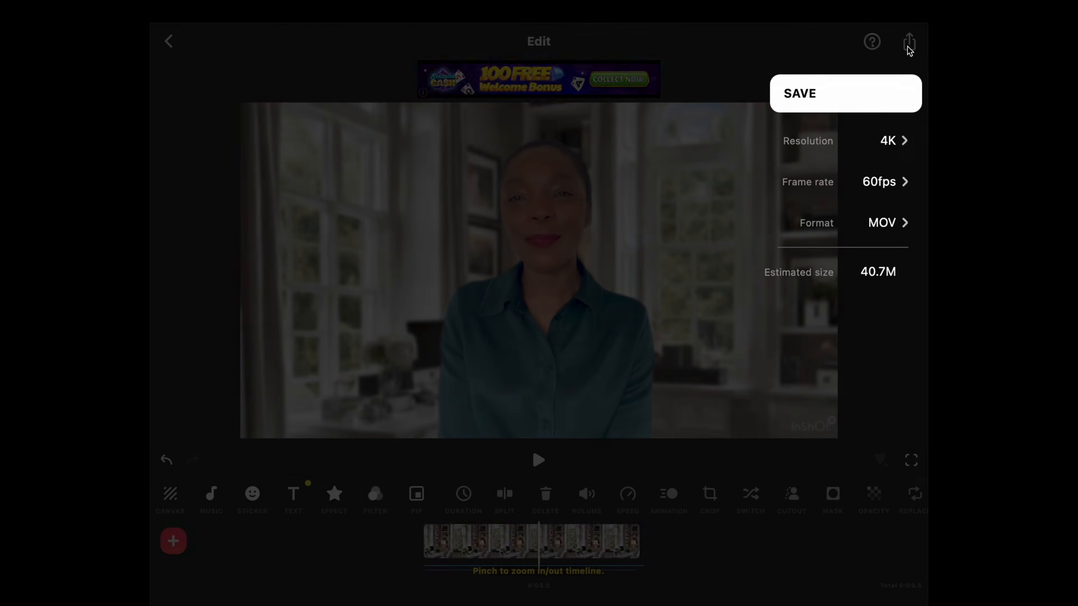